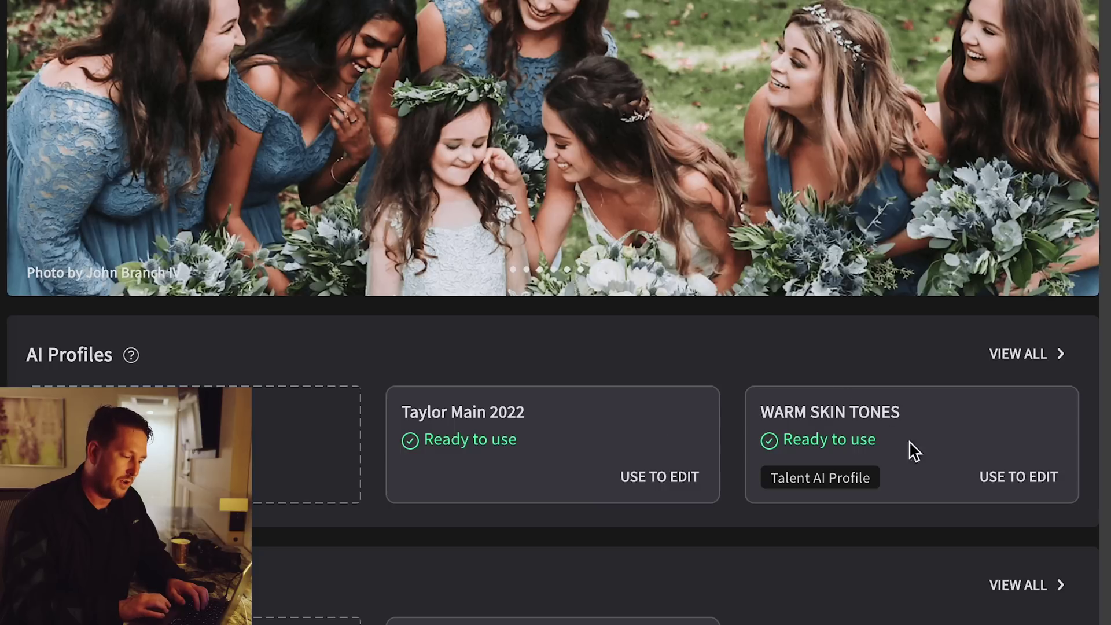
- Start a new editing project with the WARM SKIN TONES AI Profile
{"action": "left_click", "coordinate": [1009, 476]}
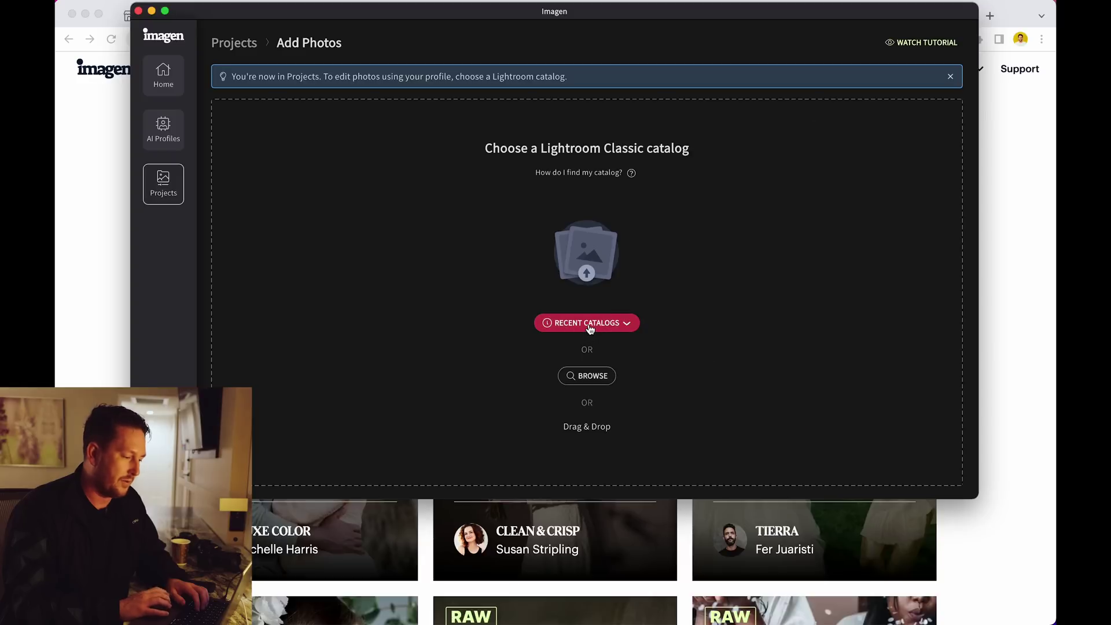
- Upload the 9 photos from both folders of the recent wedding catalog, then switch to Lightroom Classic
{"action": "left_click", "coordinate": [586, 322]}
{"action": "left_click", "coordinate": [596, 348]}
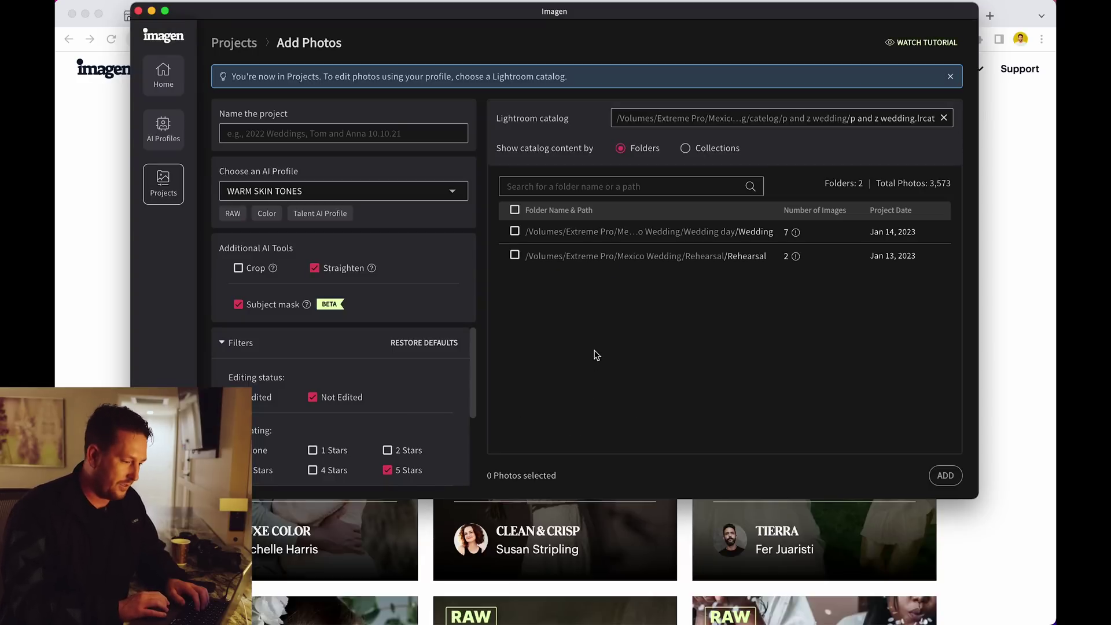
{"action": "left_click", "coordinate": [514, 255]}
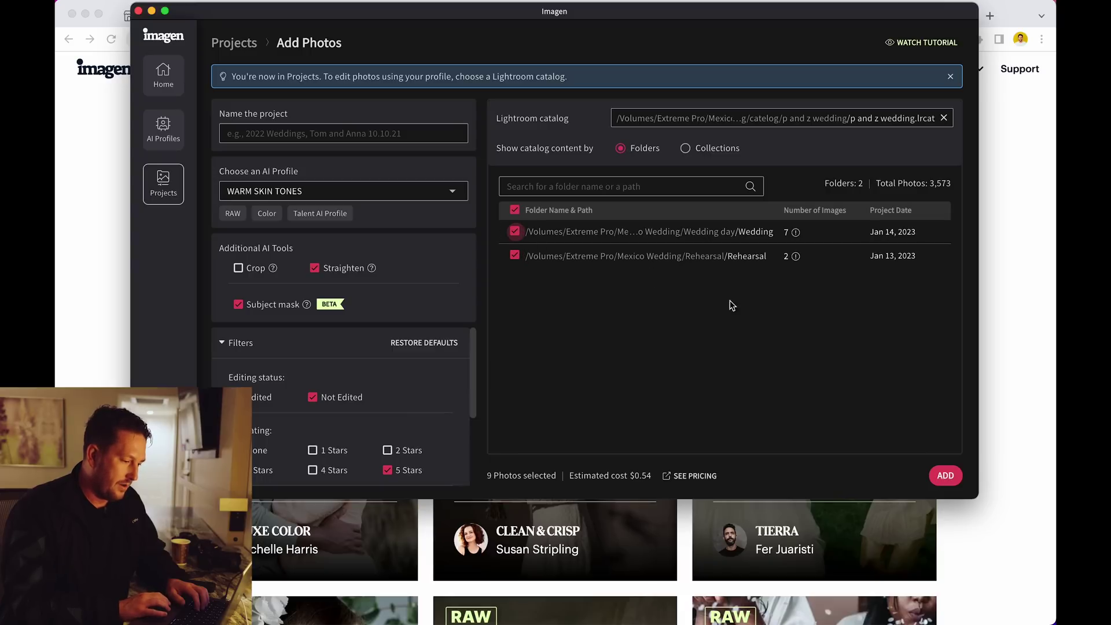
{"action": "mouse_move", "coordinate": [791, 233]}
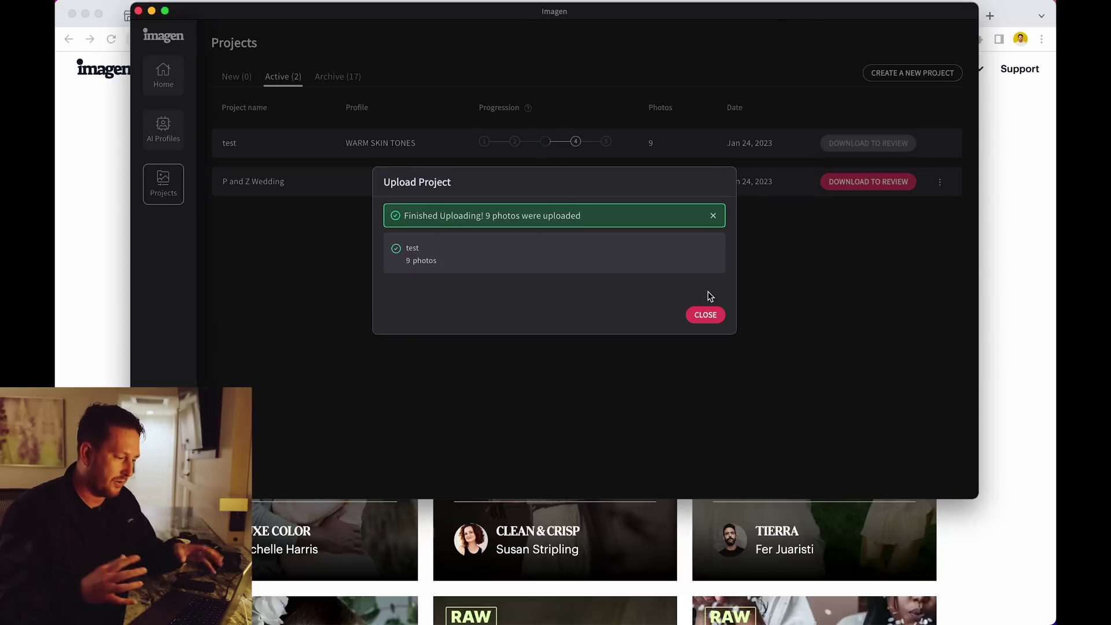
{"action": "left_click", "coordinate": [707, 313]}
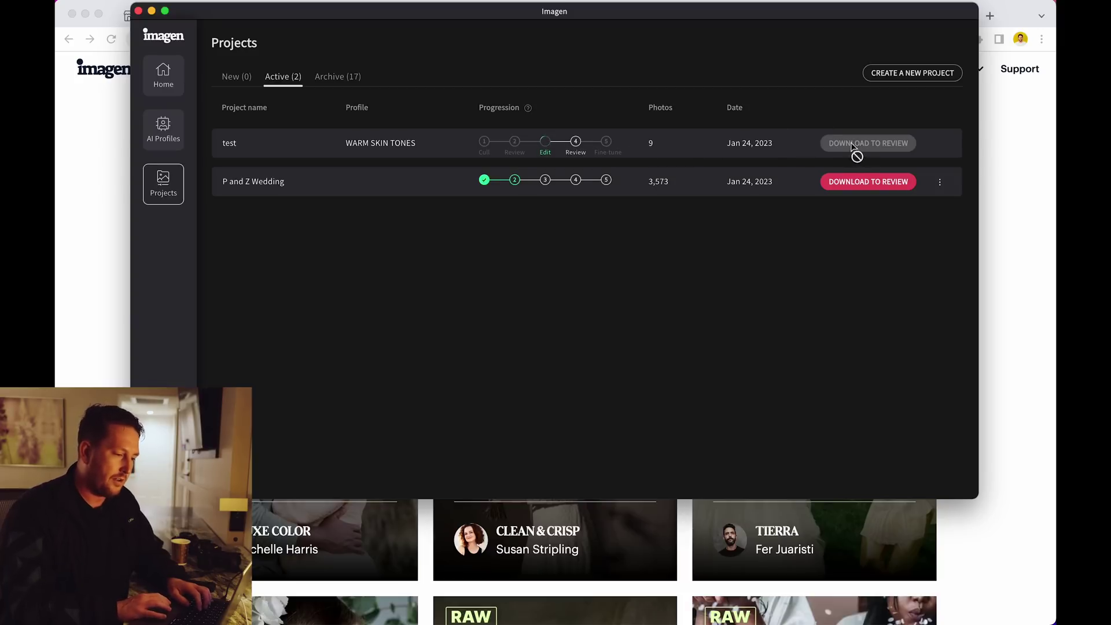
{"action": "key", "text": "super+Tab"}
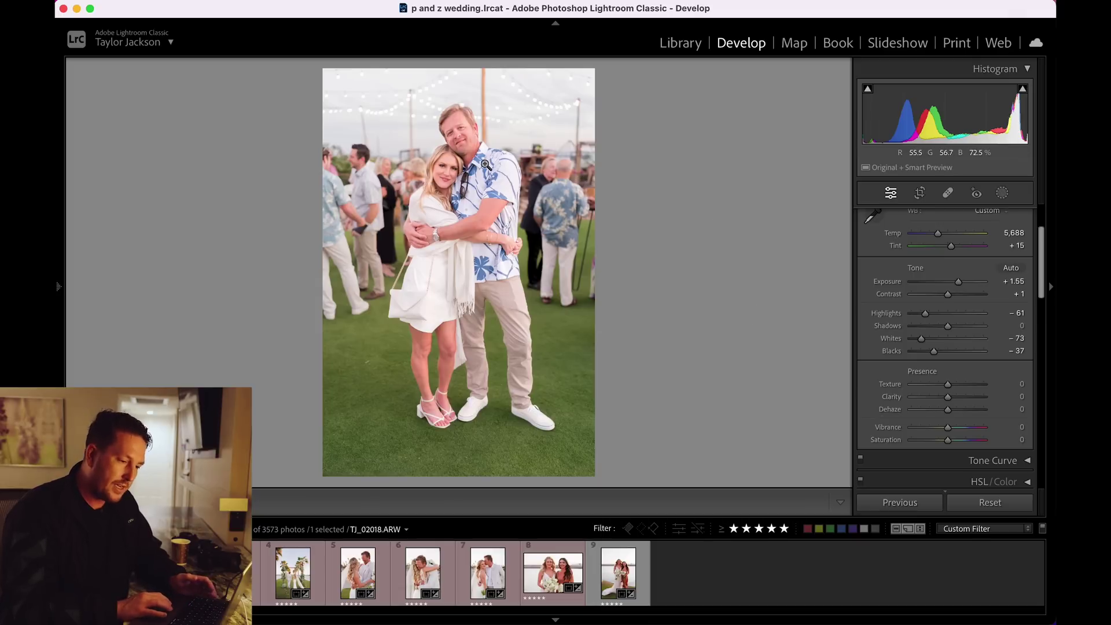
- Select the Imagen Mask in Masking and scroll through its exposure and whites sliders
{"action": "left_click", "coordinate": [1001, 194]}
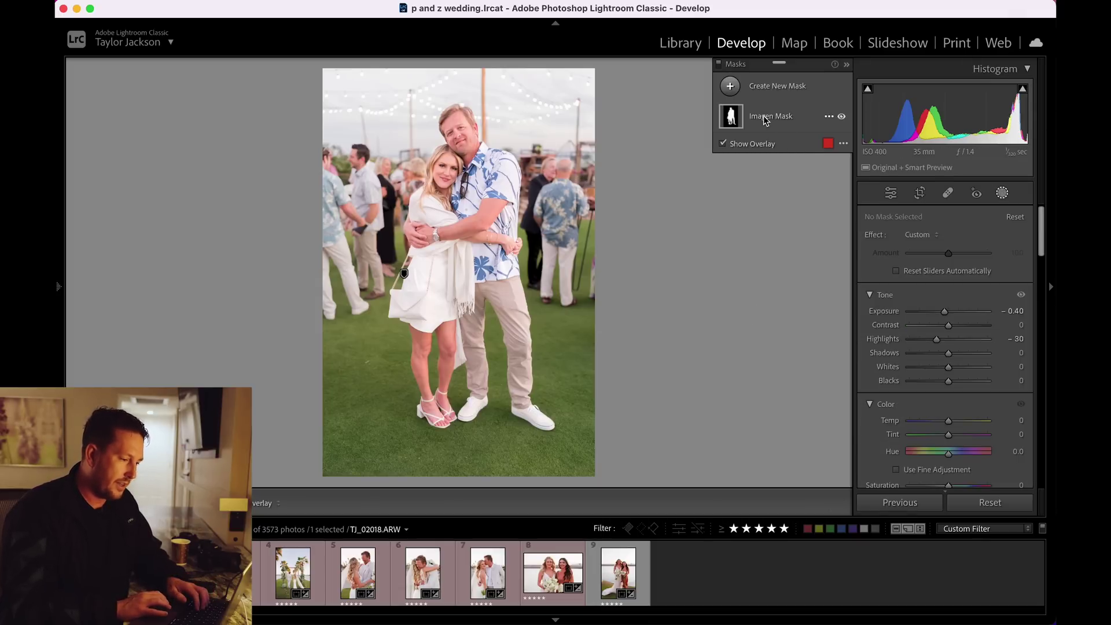
{"action": "mouse_move", "coordinate": [733, 119]}
{"action": "left_click", "coordinate": [733, 118]}
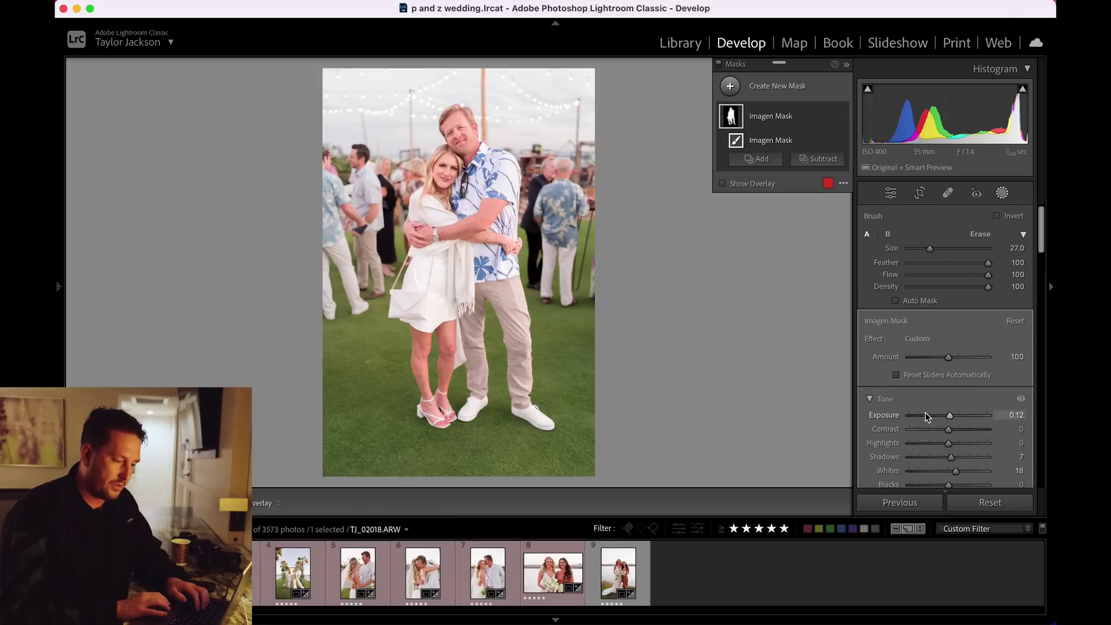
{"action": "scroll", "coordinate": [946, 442], "scroll_direction": "down", "scroll_amount": 2}
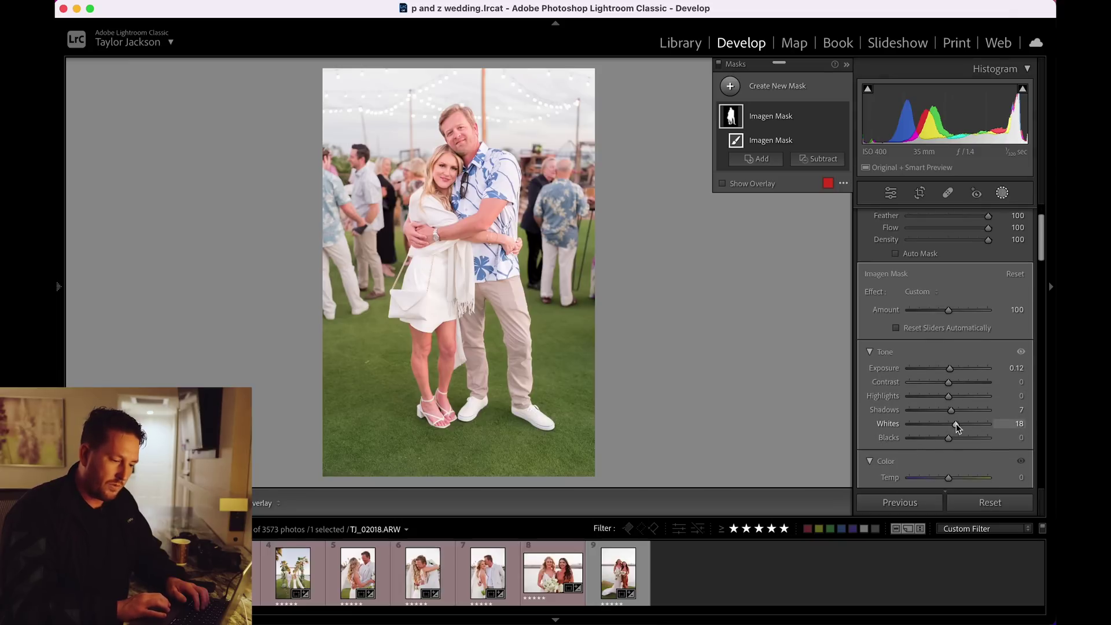
{"action": "scroll", "coordinate": [957, 427], "scroll_direction": "up", "scroll_amount": 2}
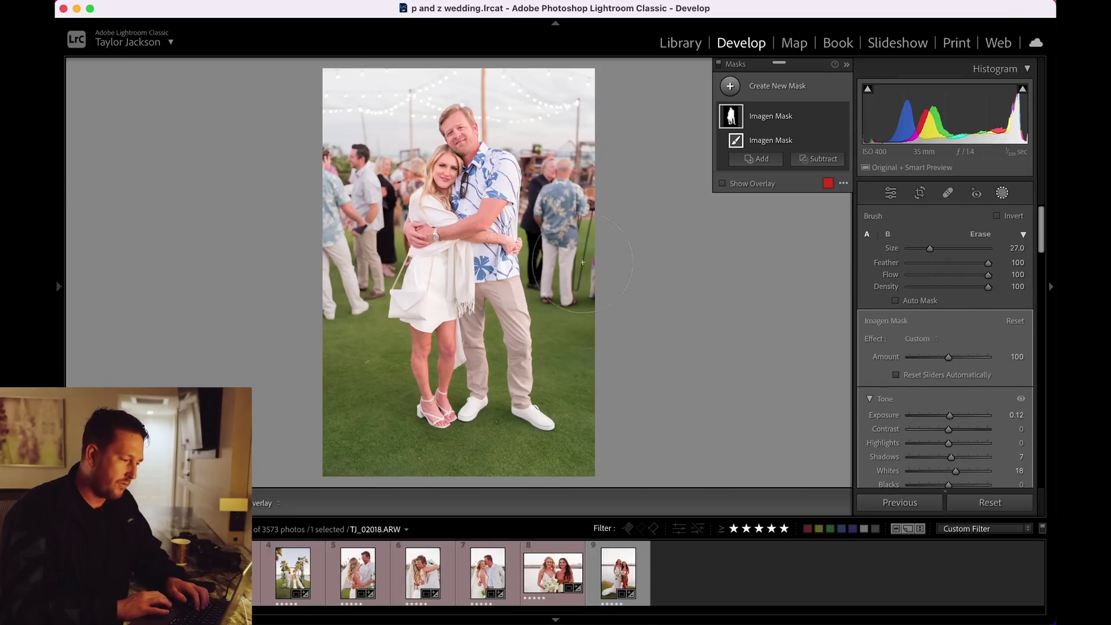
{"action": "mouse_move", "coordinate": [727, 127]}
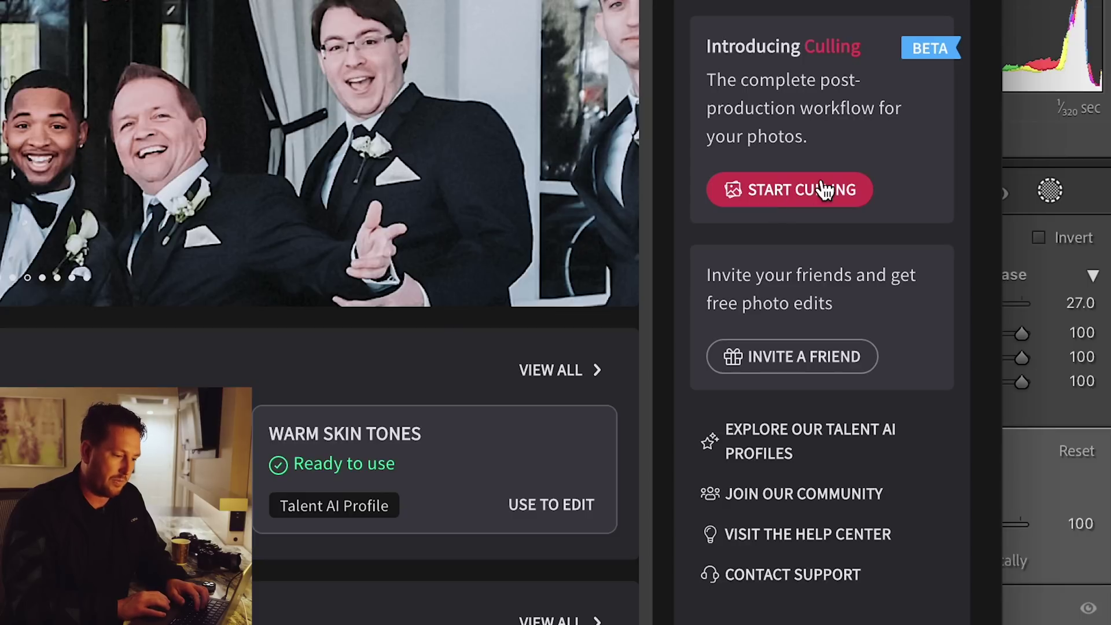
- Start a culling project from the recent wedding catalog with Wedding day and Rehearsal folders, pasting the name
{"action": "left_click", "coordinate": [788, 190]}
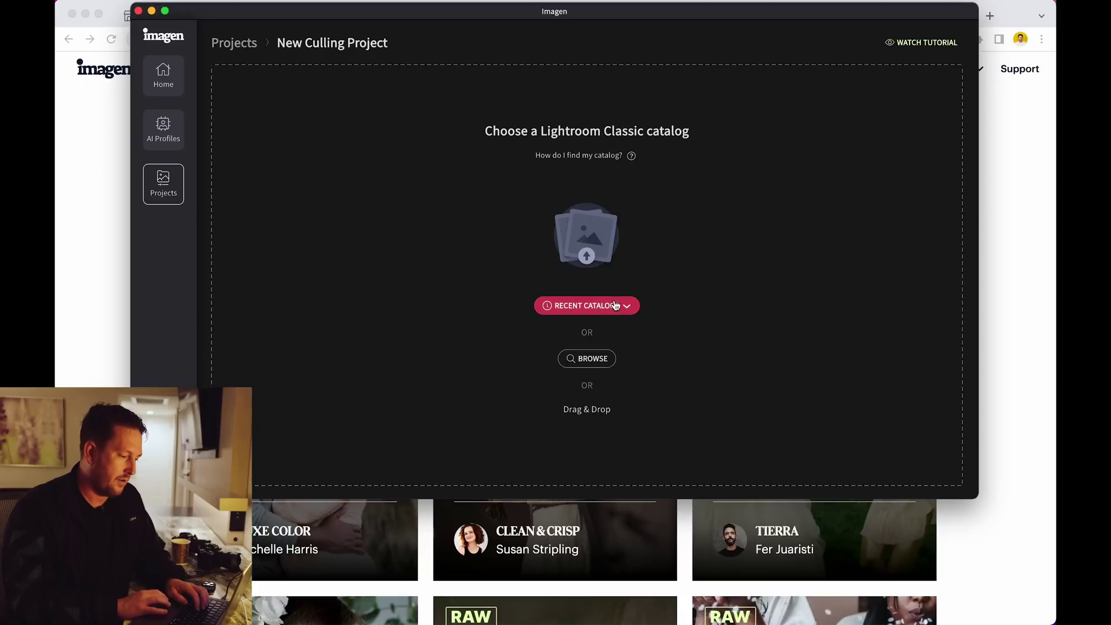
{"action": "left_click", "coordinate": [614, 306]}
{"action": "left_click", "coordinate": [615, 332]}
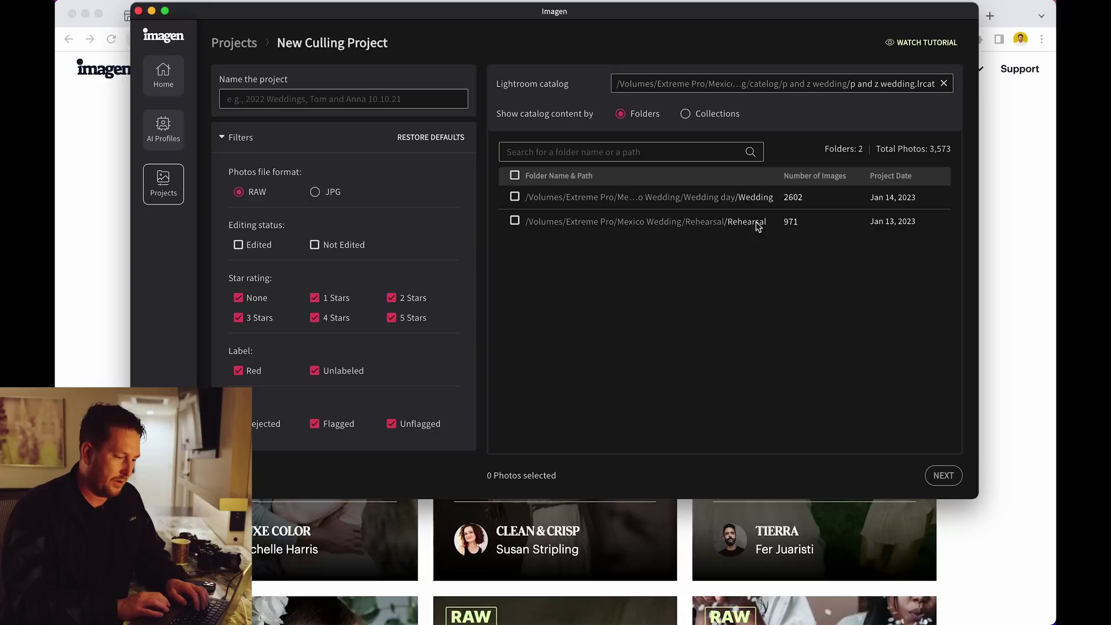
{"action": "left_click", "coordinate": [514, 196]}
{"action": "left_click", "coordinate": [514, 221]}
{"action": "left_click", "coordinate": [310, 99]}
{"action": "type", "text": "p and z wedding"}
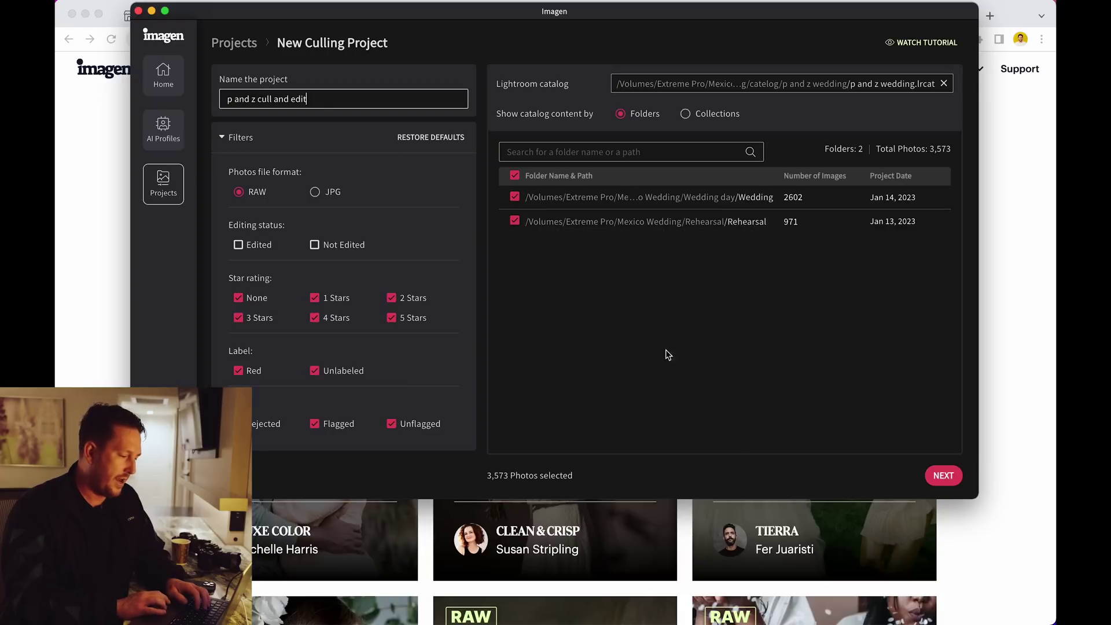
- Keep Stars as the culling rating method and add the project for upload
{"action": "left_click", "coordinate": [942, 475]}
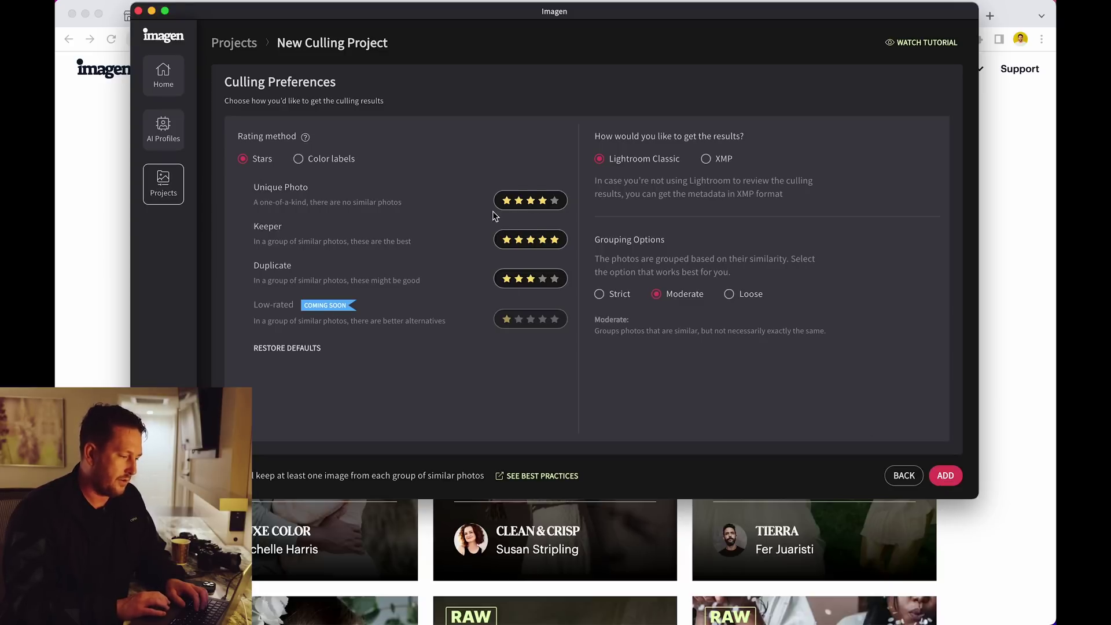
{"action": "left_click", "coordinate": [298, 159]}
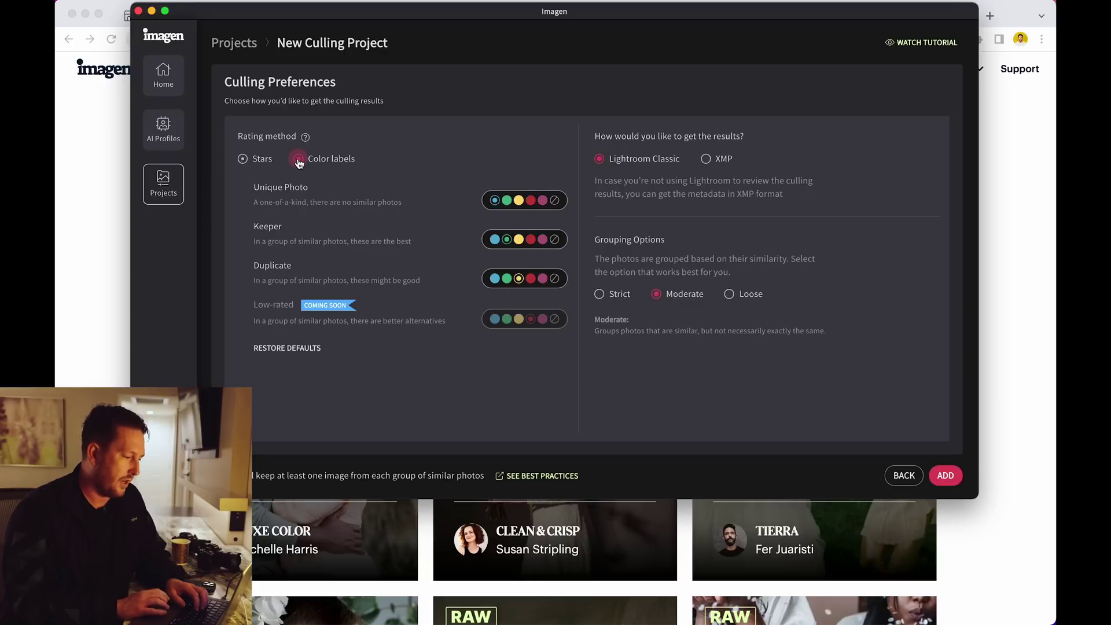
{"action": "left_click", "coordinate": [247, 165]}
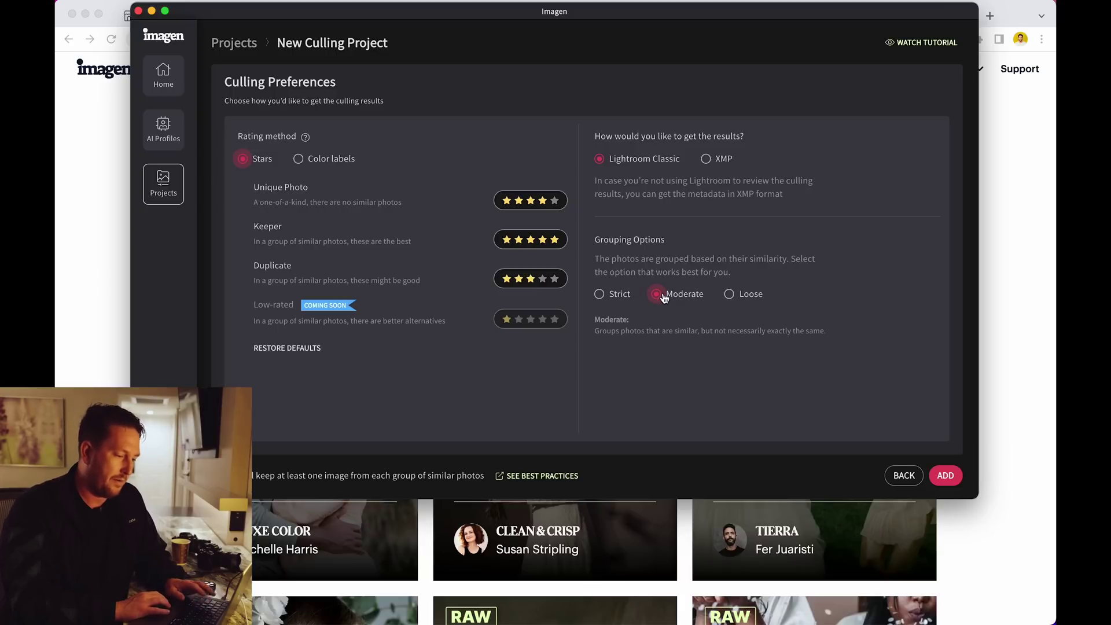
{"action": "left_click", "coordinate": [944, 475]}
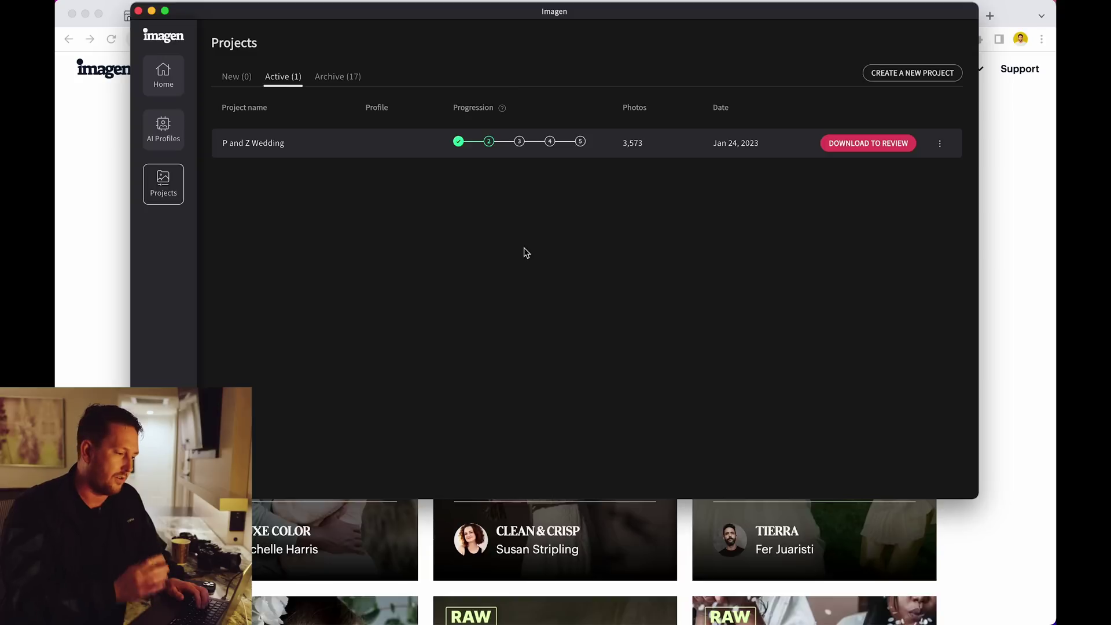
- Download the culled P and Z Wedding results and open them in Lightroom Classic
{"action": "mouse_move", "coordinate": [454, 144]}
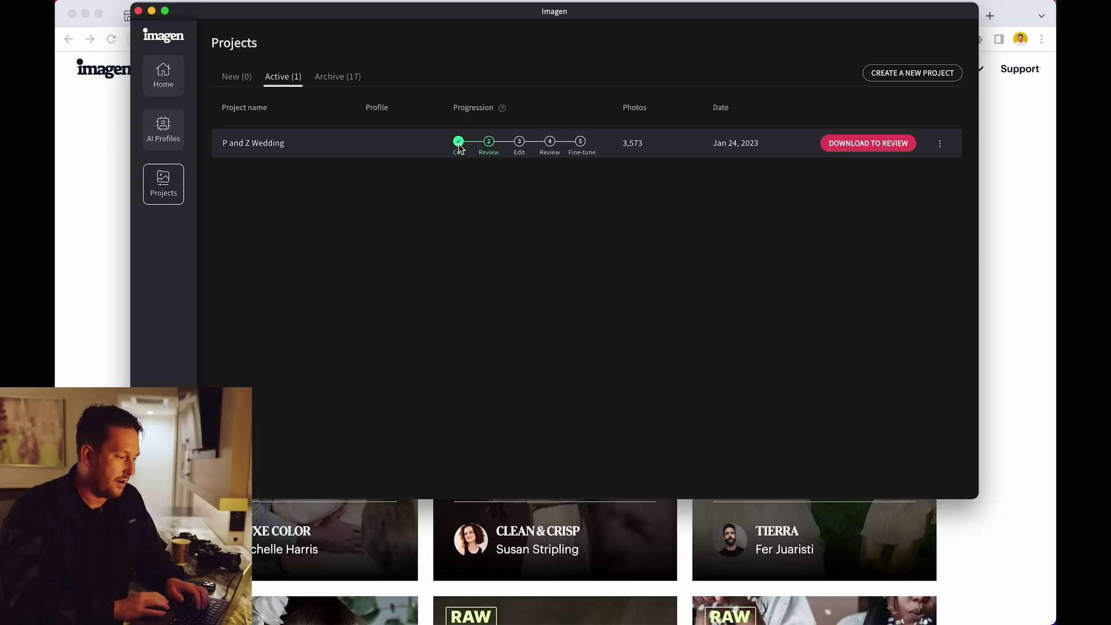
{"action": "left_click", "coordinate": [843, 145]}
{"action": "left_click", "coordinate": [671, 350]}
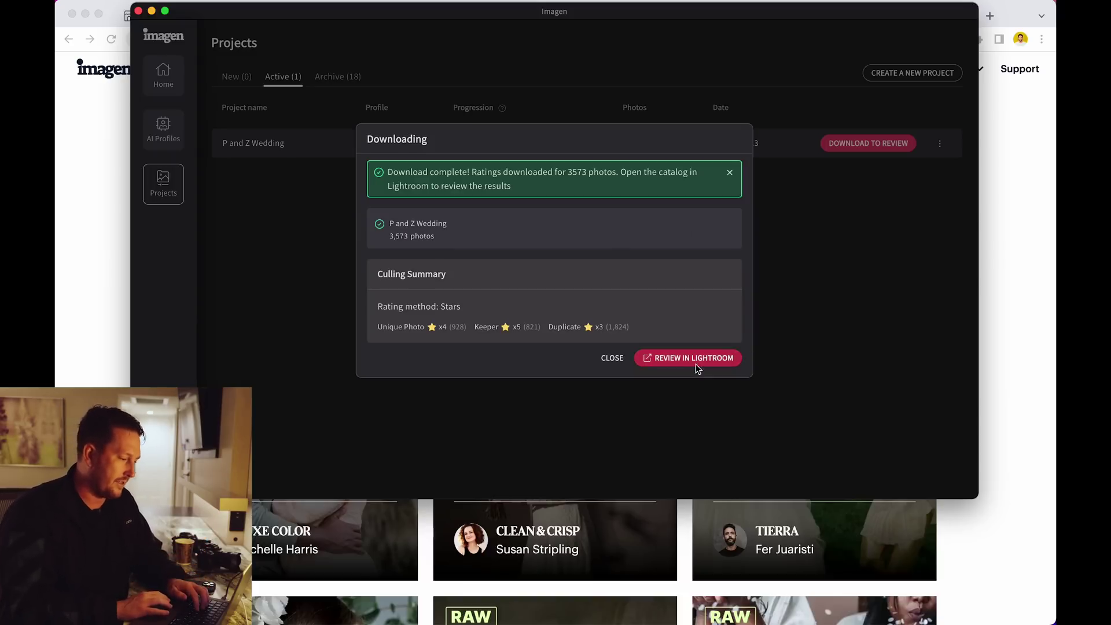
{"action": "left_click", "coordinate": [695, 356]}
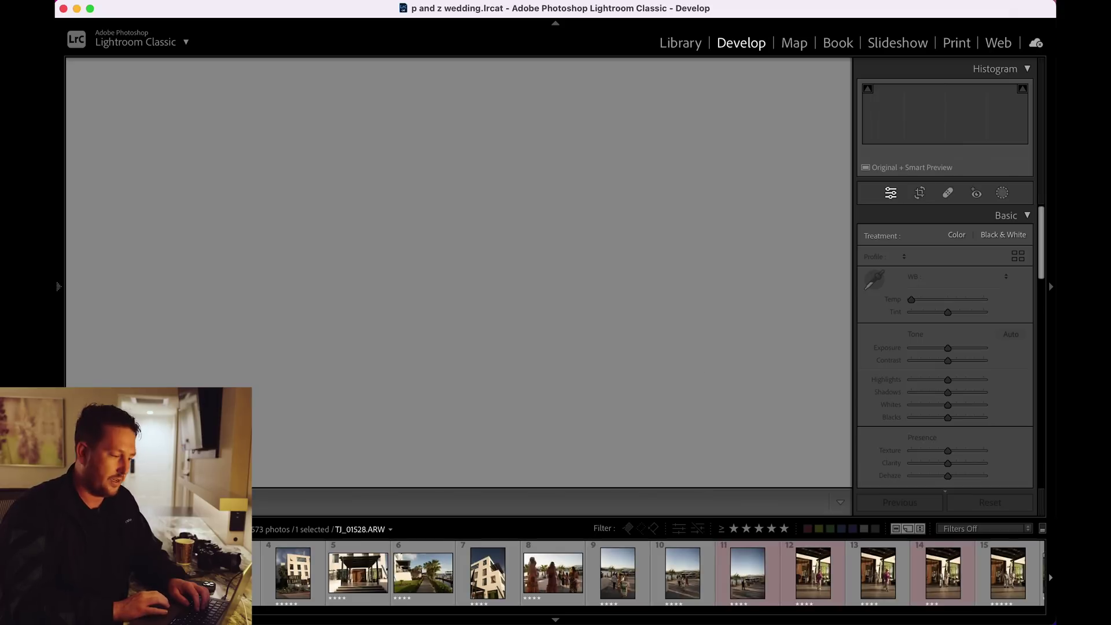
- In the Library grid, filter the culled photos to 4 stars and higher
{"action": "key", "text": "g"}
{"action": "scroll", "coordinate": [658, 332], "scroll_direction": "down", "scroll_amount": 10}
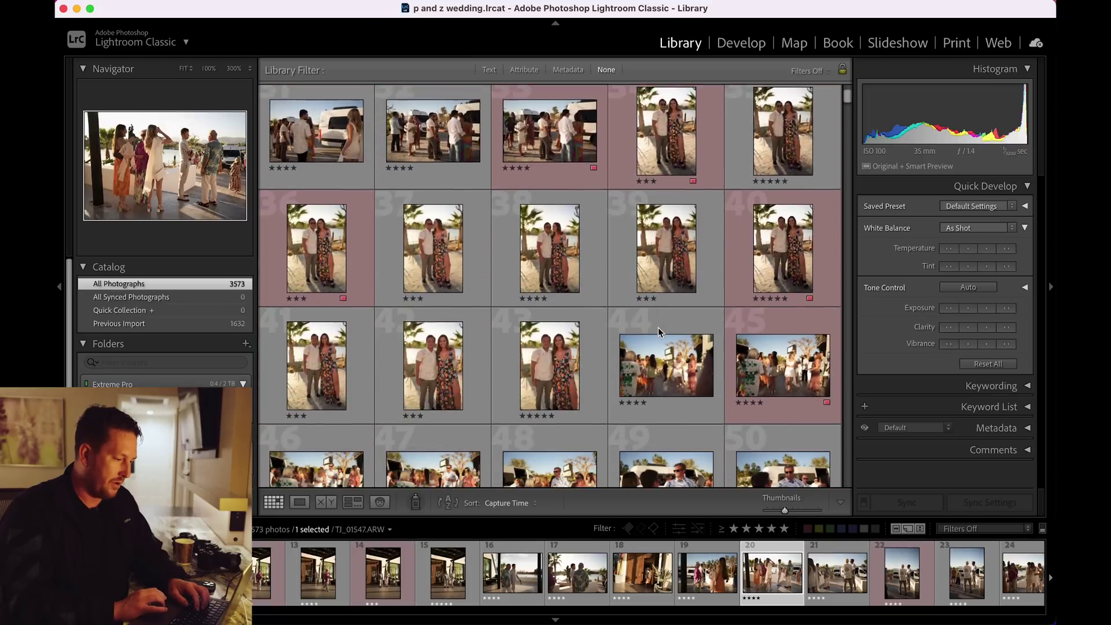
{"action": "scroll", "coordinate": [658, 332], "scroll_direction": "down", "scroll_amount": 10}
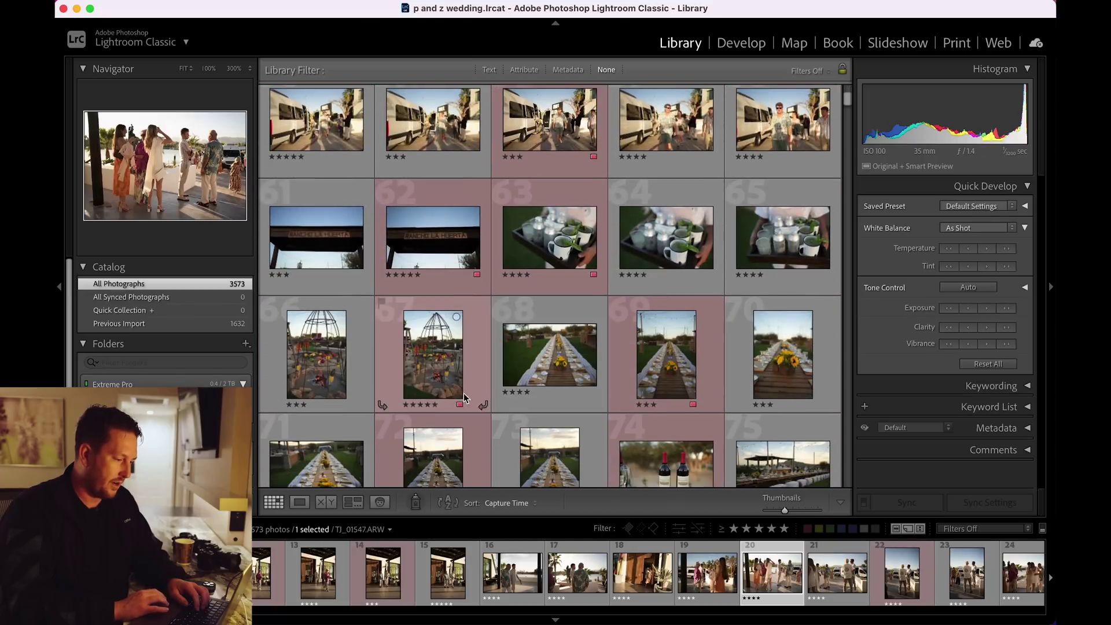
{"action": "scroll", "coordinate": [473, 280], "scroll_direction": "down", "scroll_amount": 10}
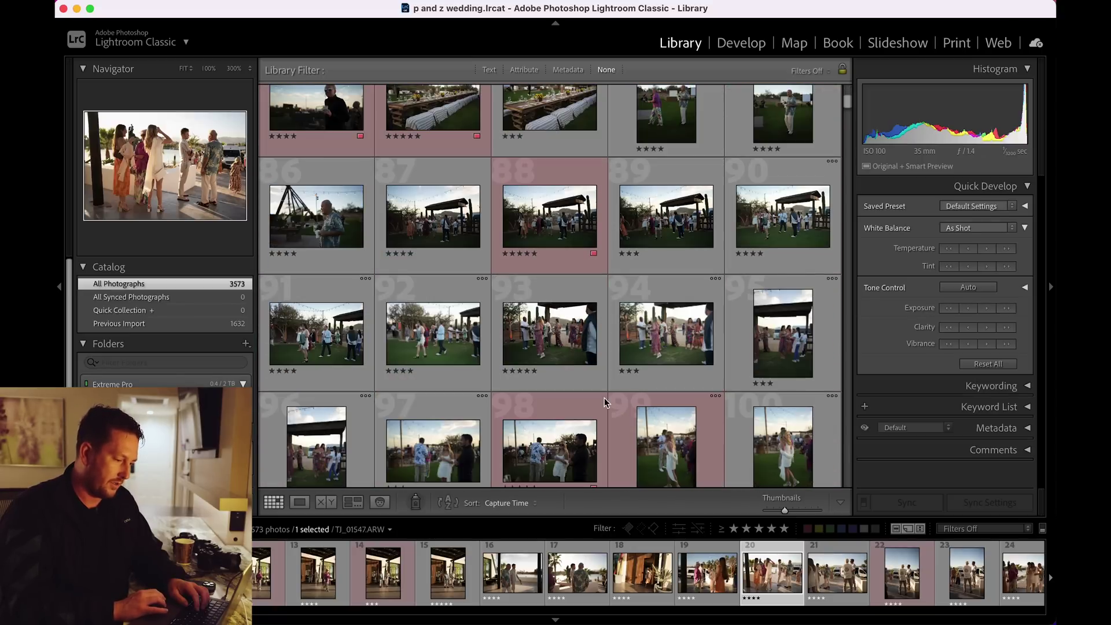
{"action": "scroll", "coordinate": [428, 350], "scroll_direction": "down", "scroll_amount": 6}
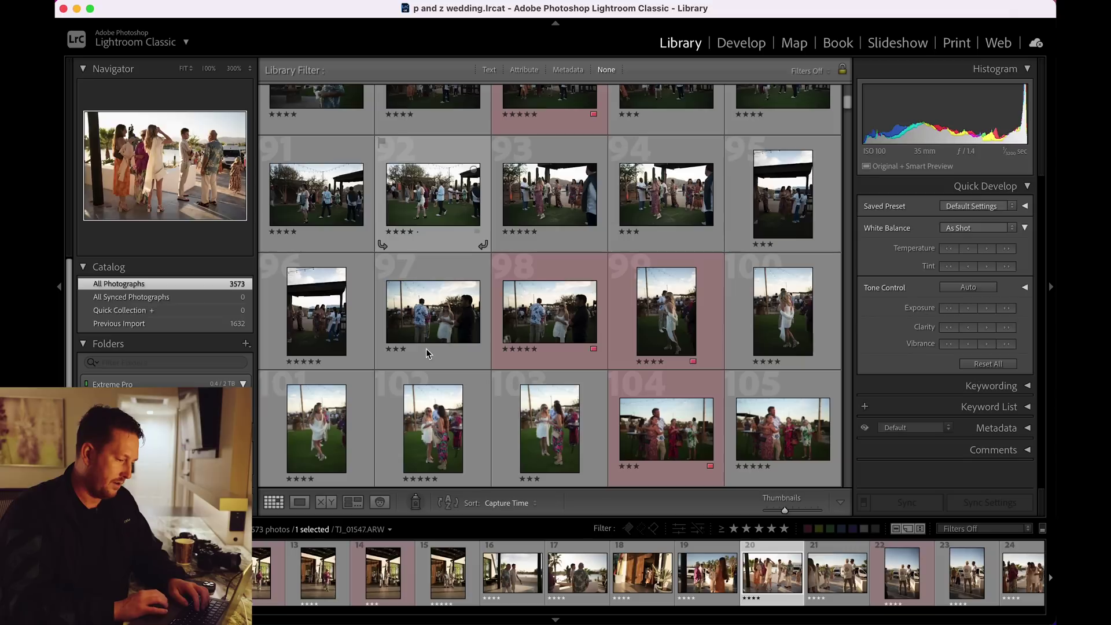
{"action": "scroll", "coordinate": [426, 350], "scroll_direction": "down", "scroll_amount": 5}
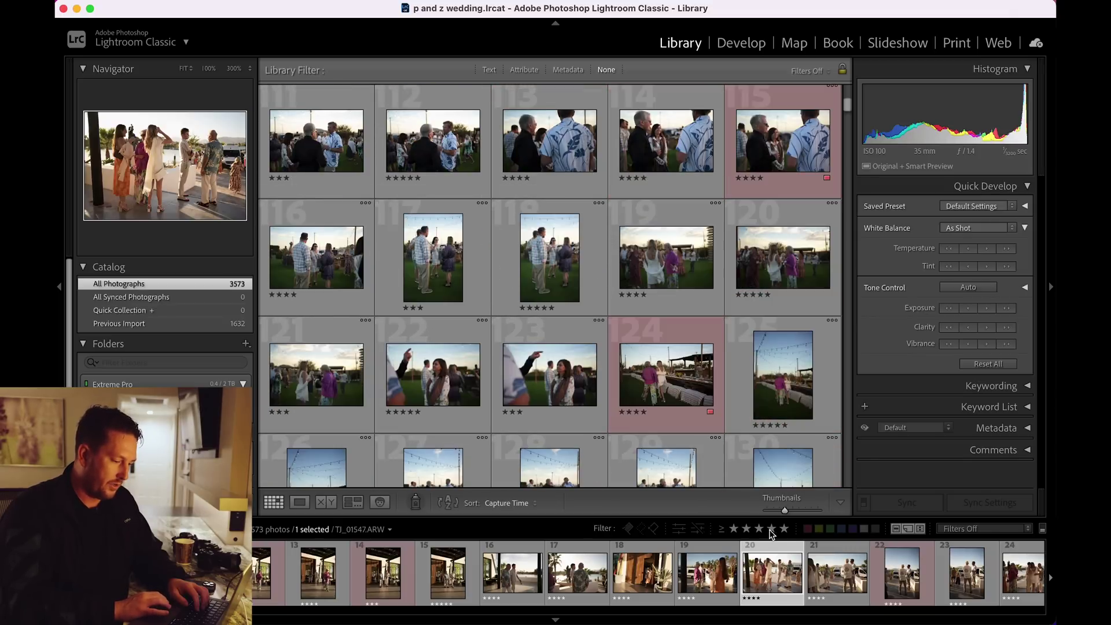
{"action": "left_click", "coordinate": [770, 529]}
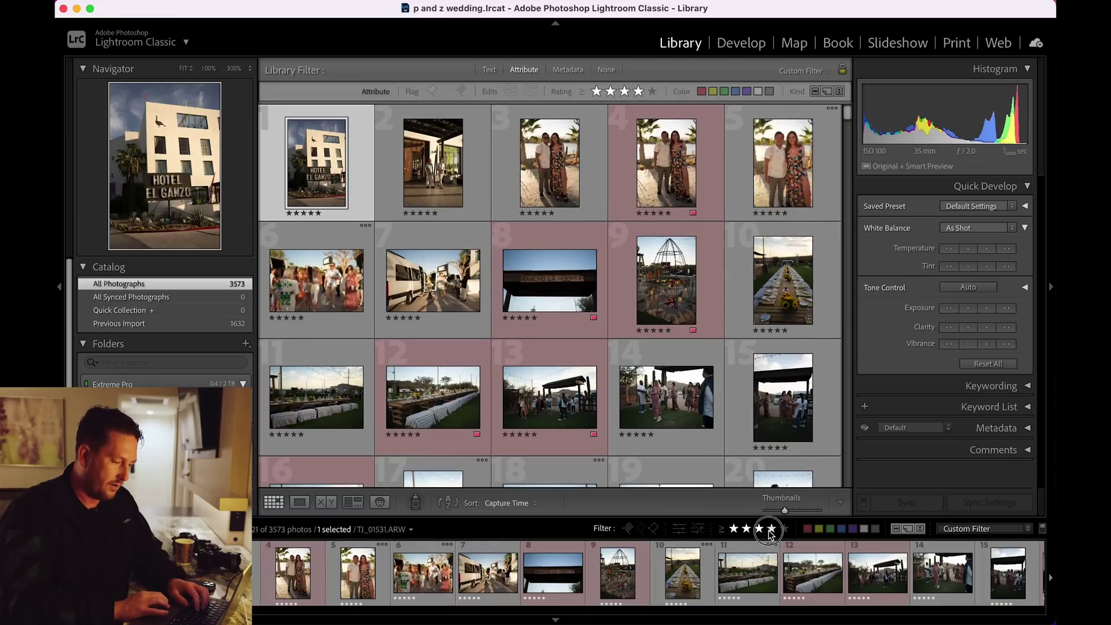
{"action": "left_click", "coordinate": [770, 529]}
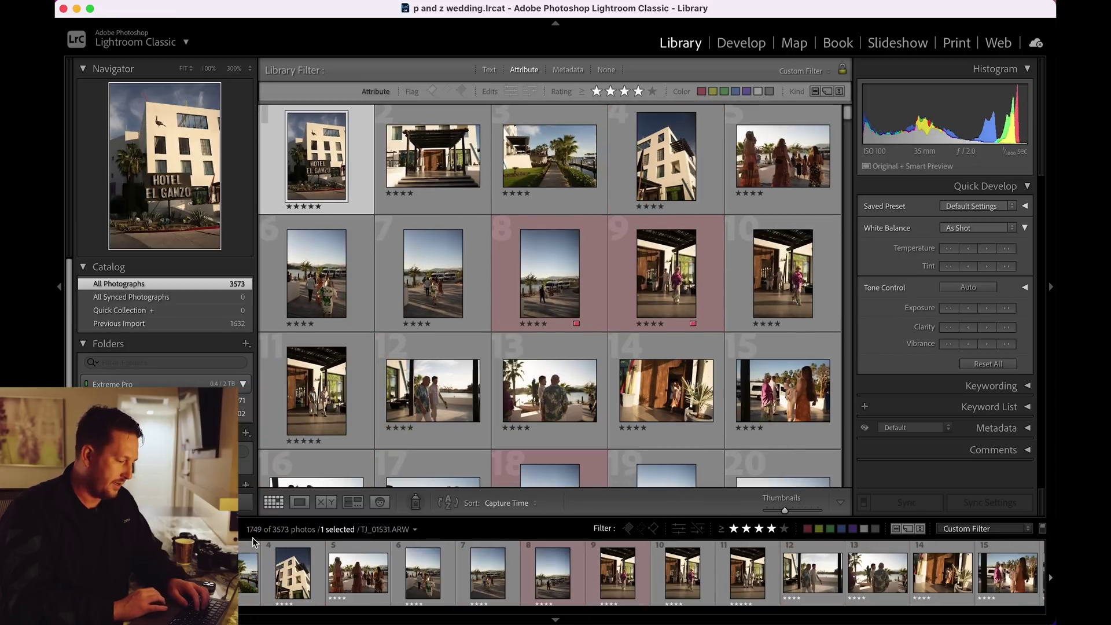
- View a photo large, step through later shots, then quit Lightroom Classic
{"action": "scroll", "coordinate": [405, 191], "scroll_direction": "up", "scroll_amount": 1}
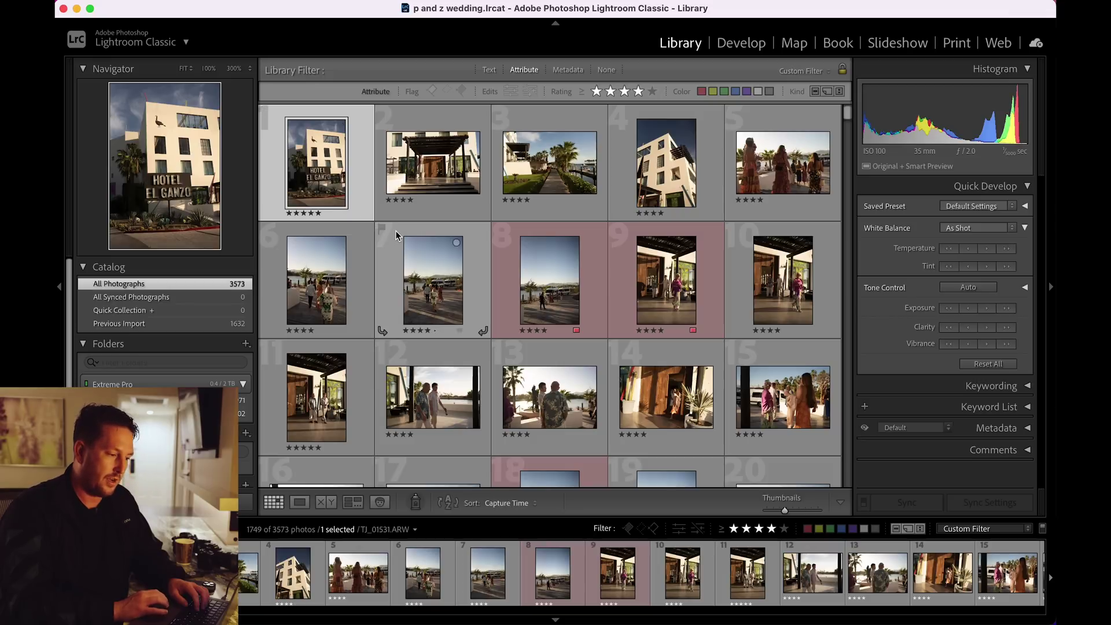
{"action": "scroll", "coordinate": [324, 271], "scroll_direction": "down", "scroll_amount": 10}
{"action": "double_click", "coordinate": [322, 268]}
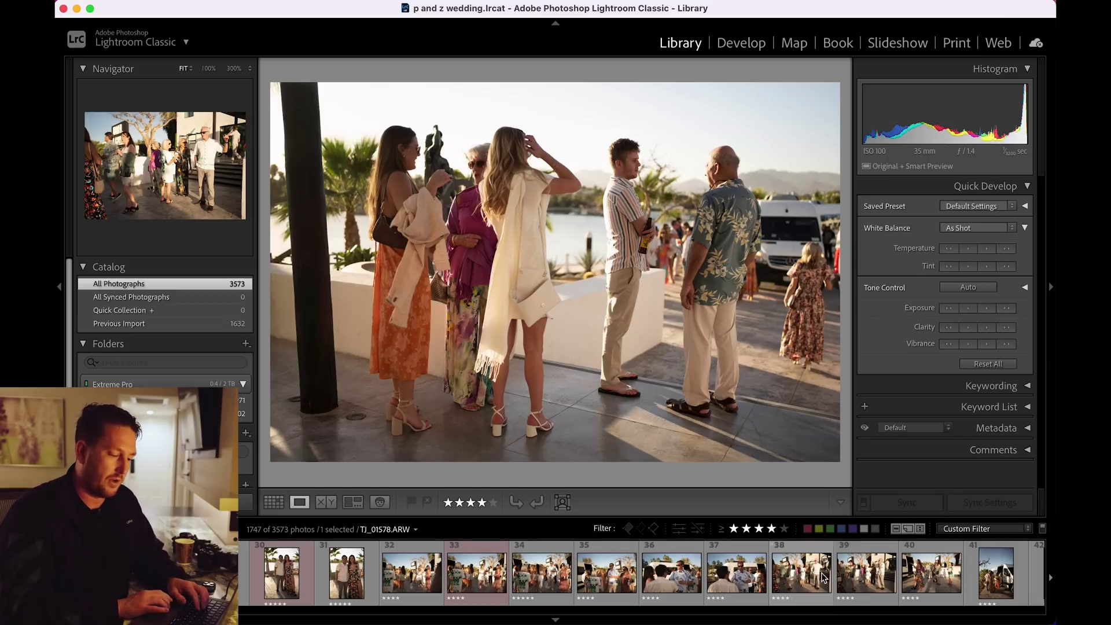
{"action": "key", "text": "Right"}
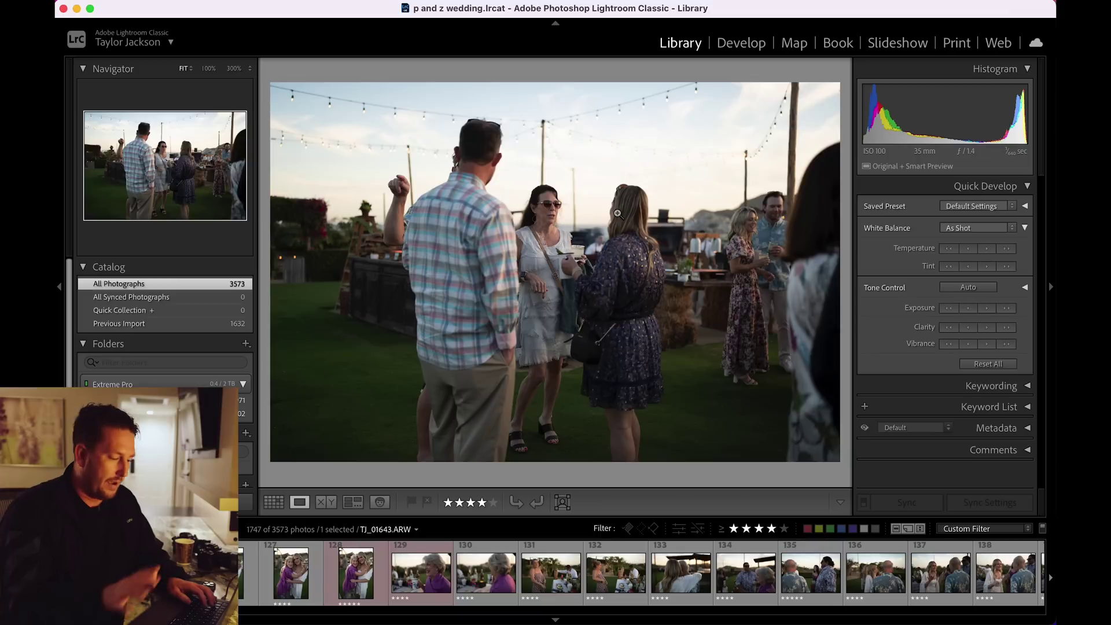
{"action": "key", "text": "super+q"}
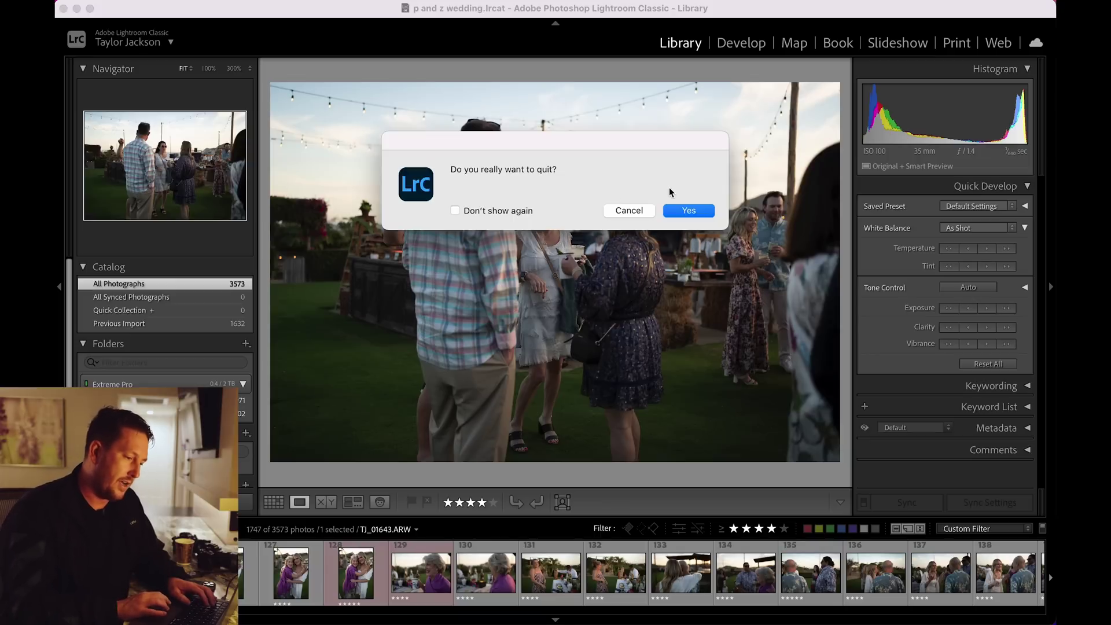
{"action": "left_click", "coordinate": [693, 212]}
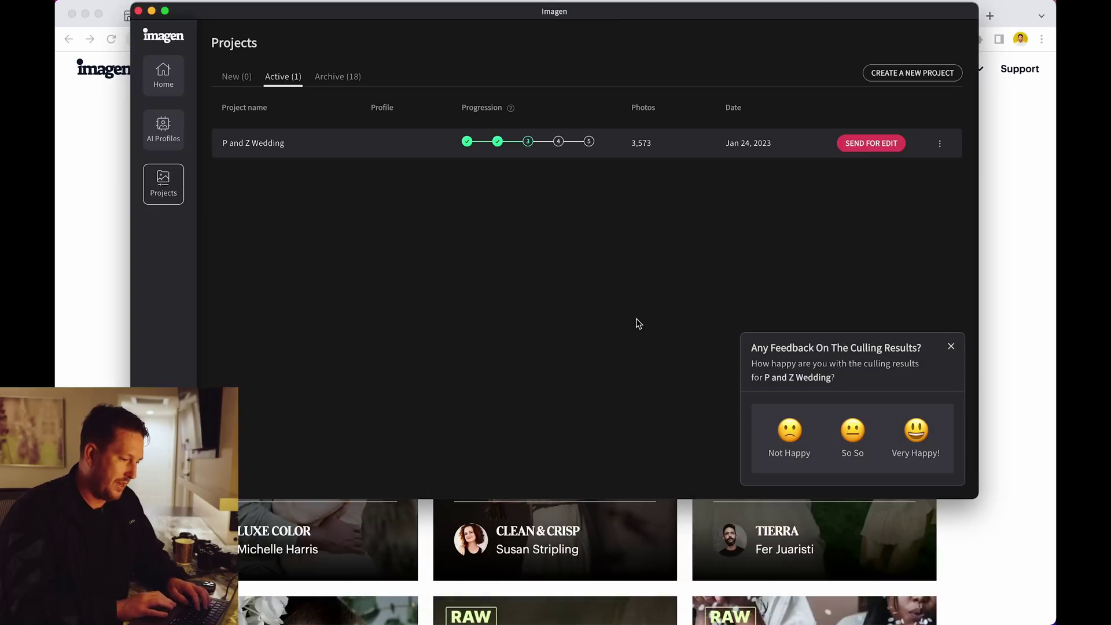
- Send P and Z Wedding for edit, unchecking None, 1, 2 and 3 Stars
{"action": "left_click", "coordinate": [861, 153]}
{"action": "scroll", "coordinate": [366, 415], "scroll_direction": "down", "scroll_amount": 5}
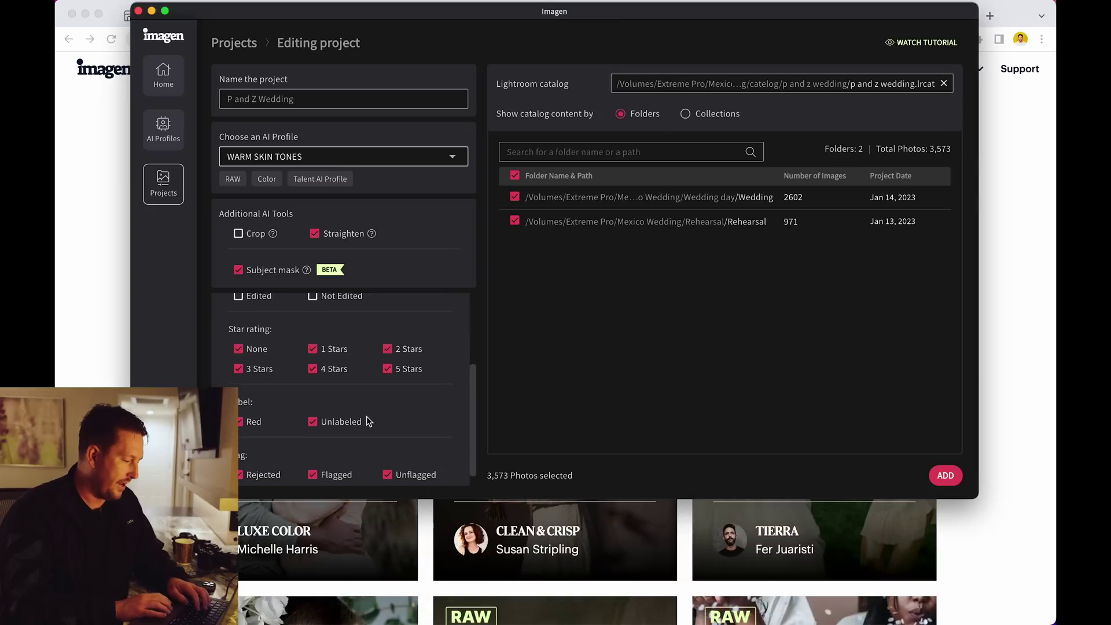
{"action": "left_click", "coordinate": [313, 347]}
{"action": "left_click", "coordinate": [387, 346]}
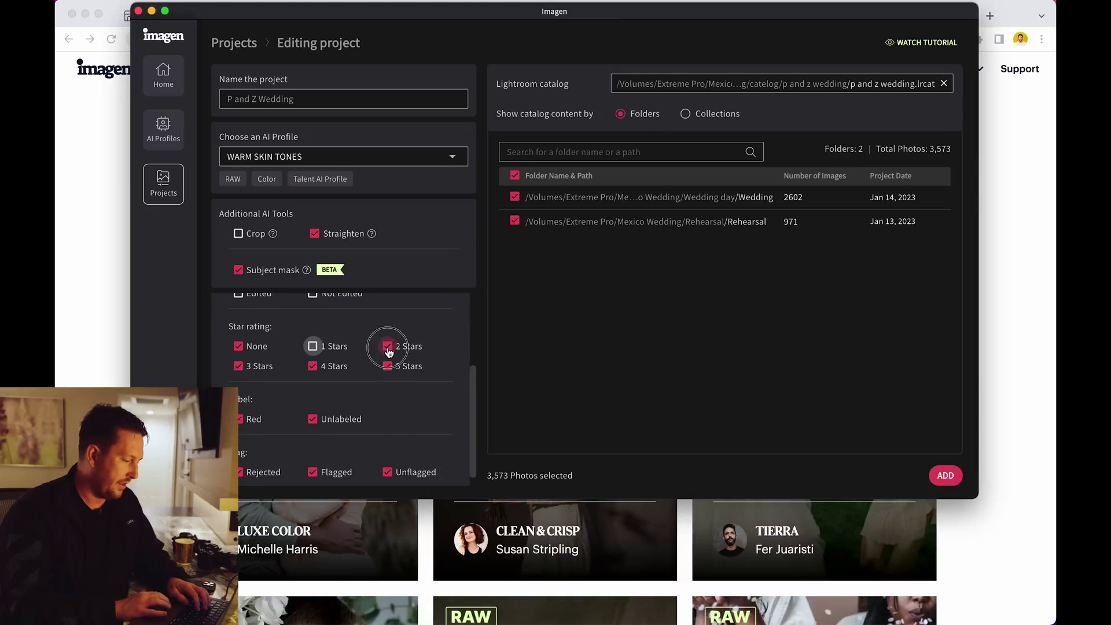
{"action": "left_click", "coordinate": [238, 366]}
{"action": "left_click", "coordinate": [239, 346]}
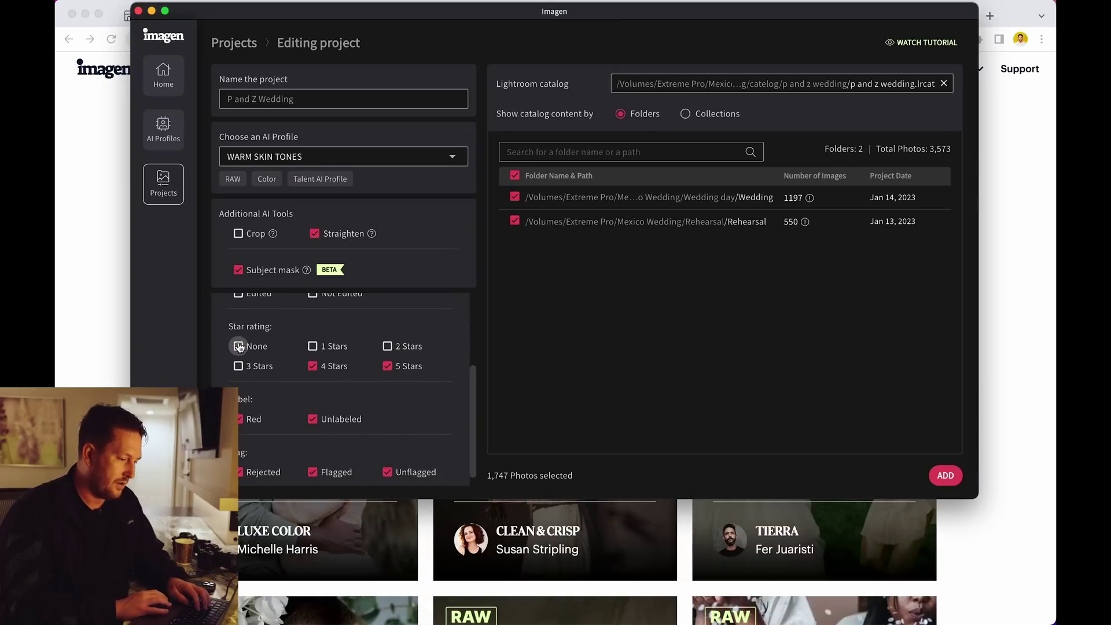
- Upload the 1,747 remaining 4- and 5-star photos for AI editing
{"action": "mouse_move", "coordinate": [805, 218]}
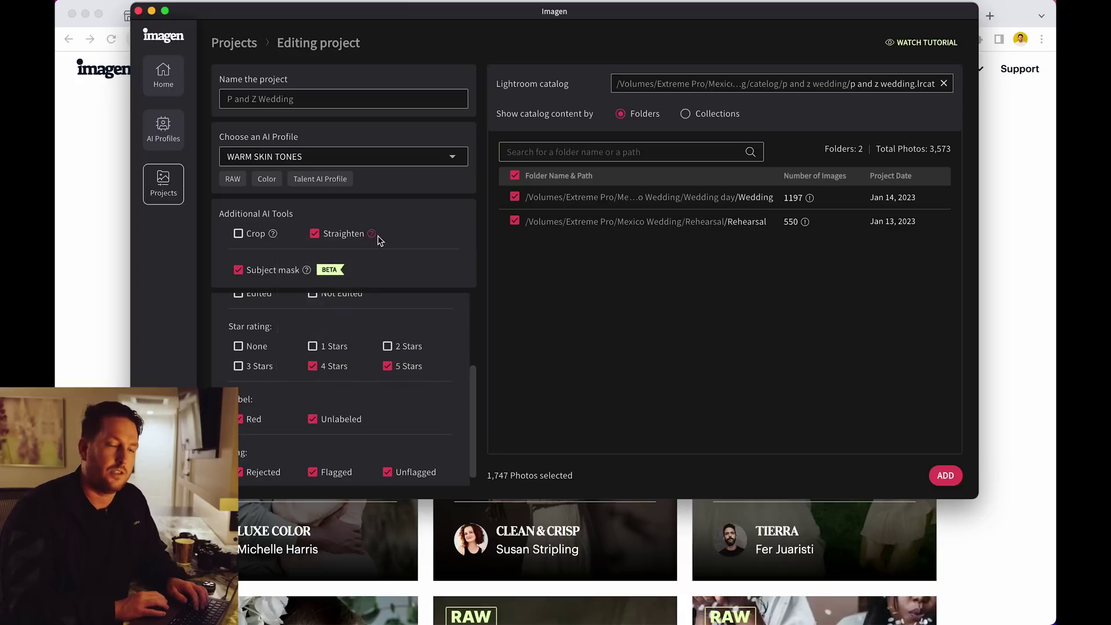
{"action": "mouse_move", "coordinate": [371, 238]}
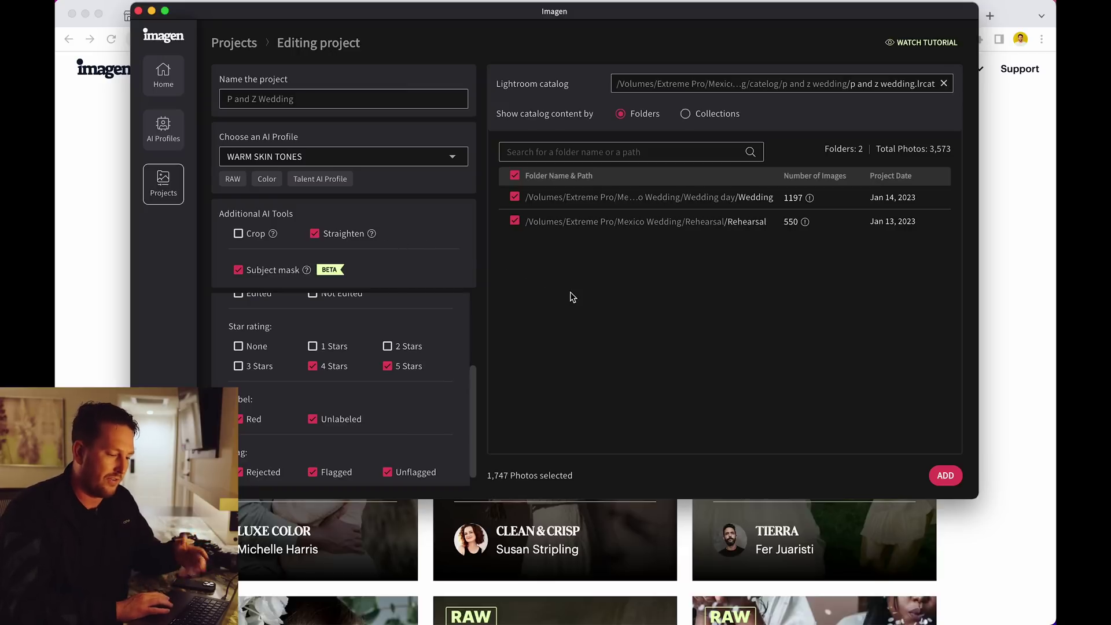
{"action": "left_click", "coordinate": [958, 480]}
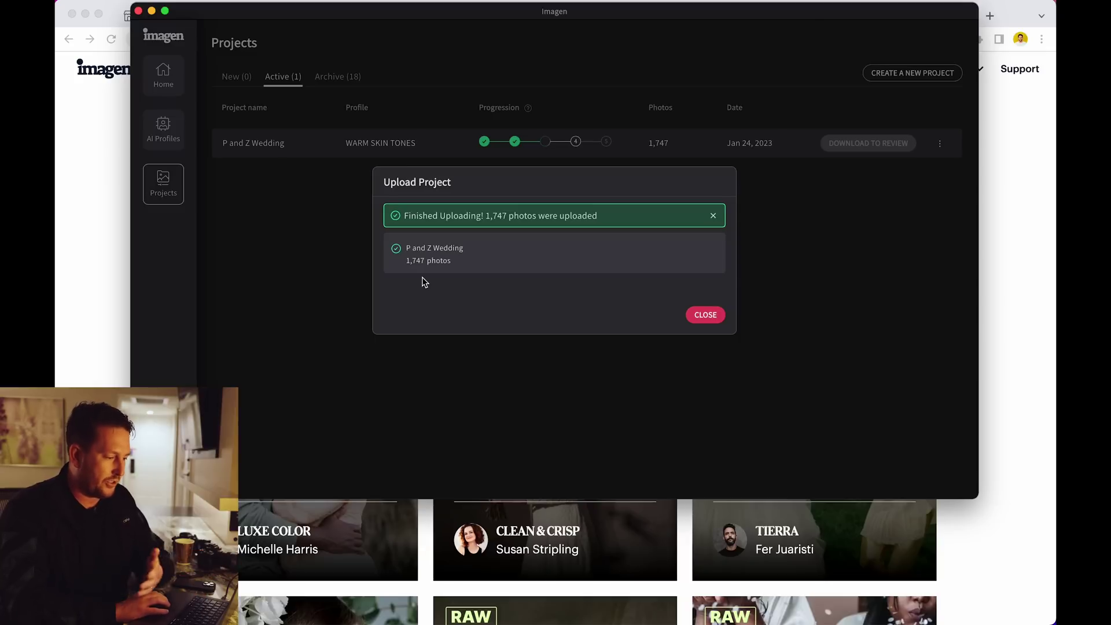
- Close the upload confirmation and begin downloading the finished P and Z Wedding edits
{"action": "left_click", "coordinate": [705, 316]}
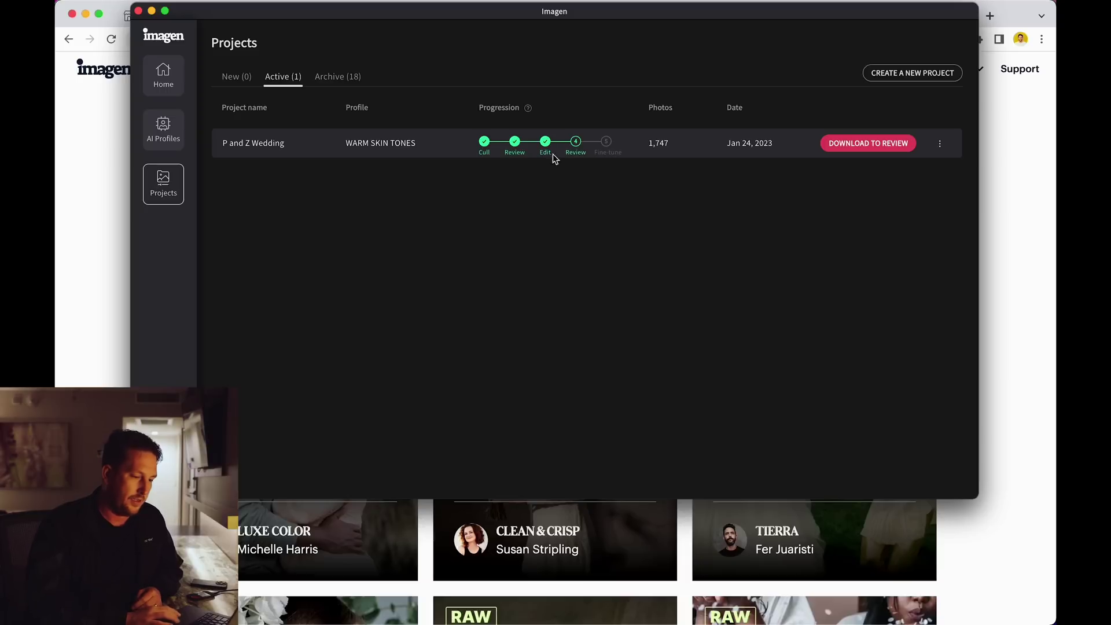
{"action": "left_click", "coordinate": [870, 143]}
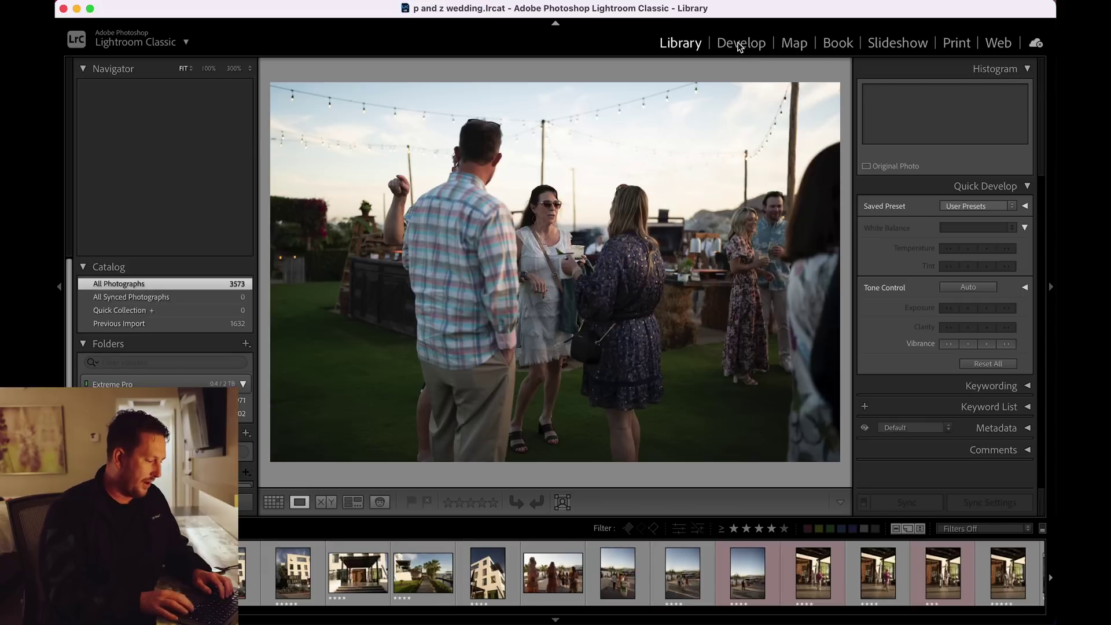
- Bring the edits into the Lightroom catalog and toggle Before/After on the first photo
{"action": "left_click", "coordinate": [740, 42]}
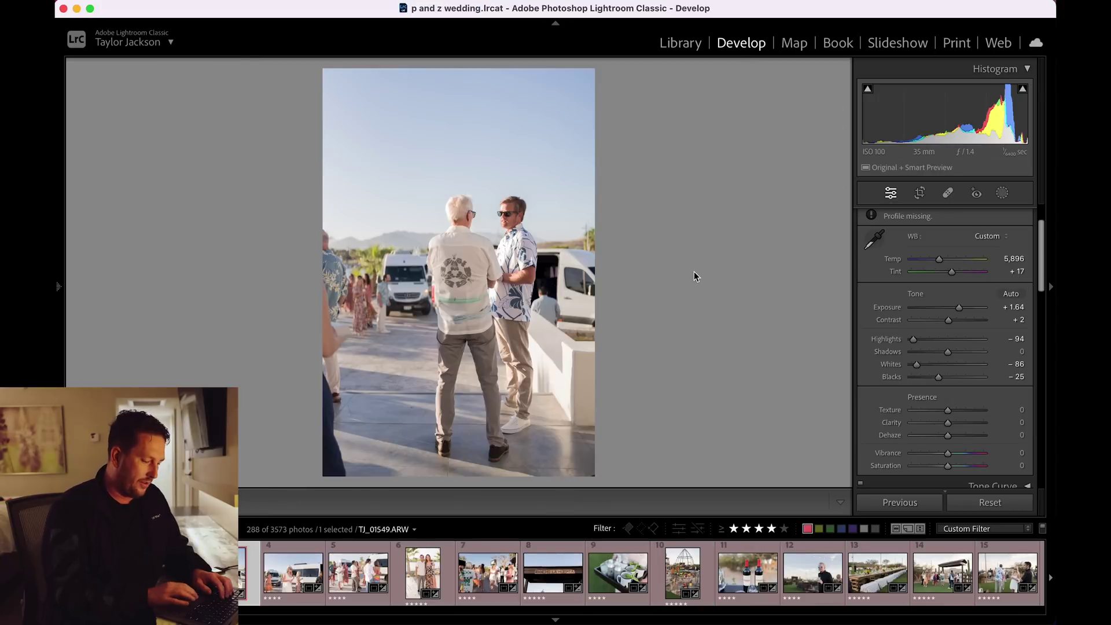
{"action": "key", "text": "backslash"}
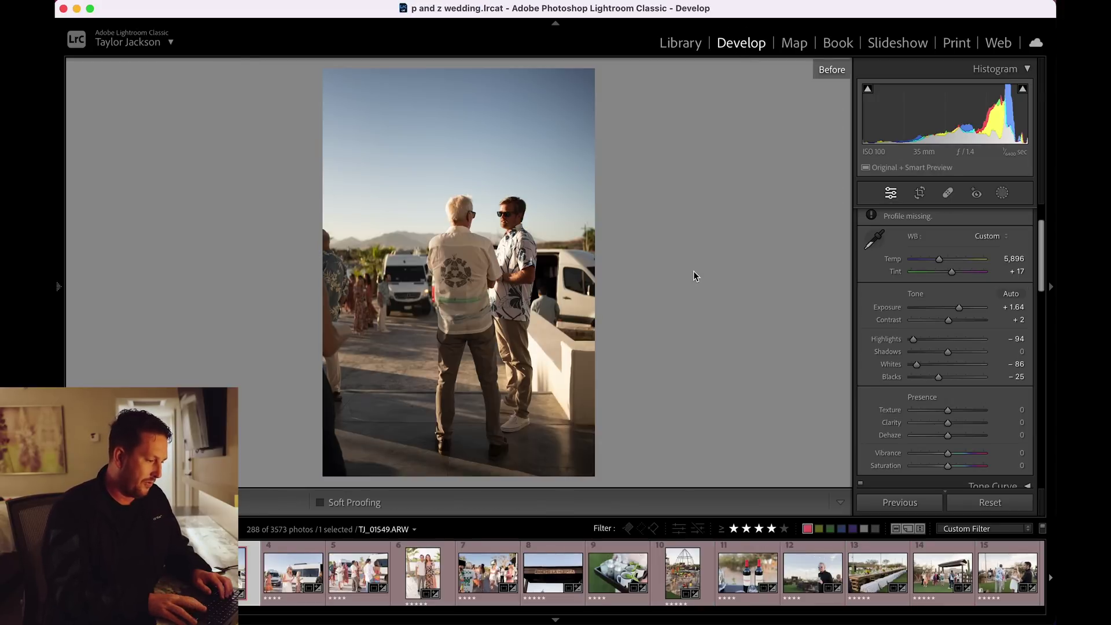
{"action": "key", "text": "backslash"}
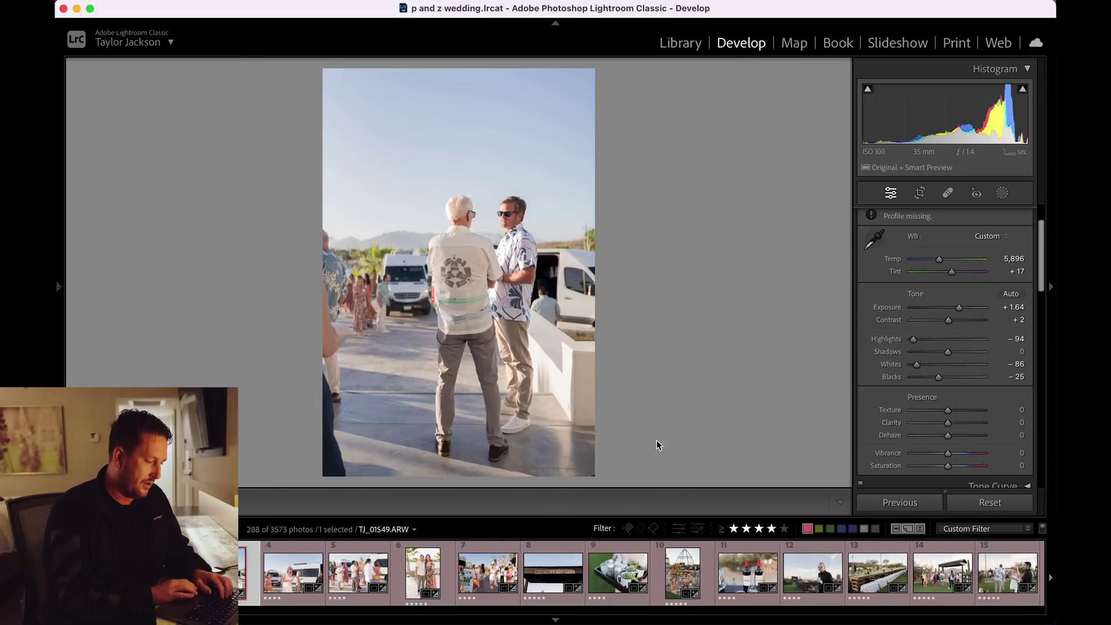
- Compare the long dinner table photo against its unedited version twice
{"action": "scroll", "coordinate": [608, 575], "scroll_direction": "down", "scroll_amount": 3}
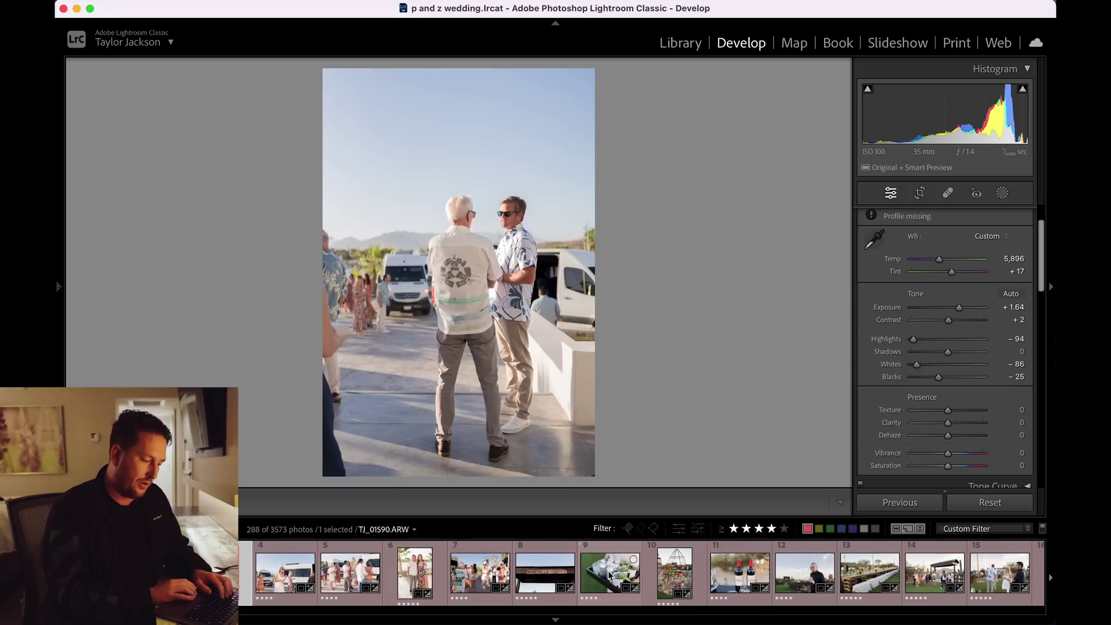
{"action": "scroll", "coordinate": [609, 576], "scroll_direction": "down", "scroll_amount": 5}
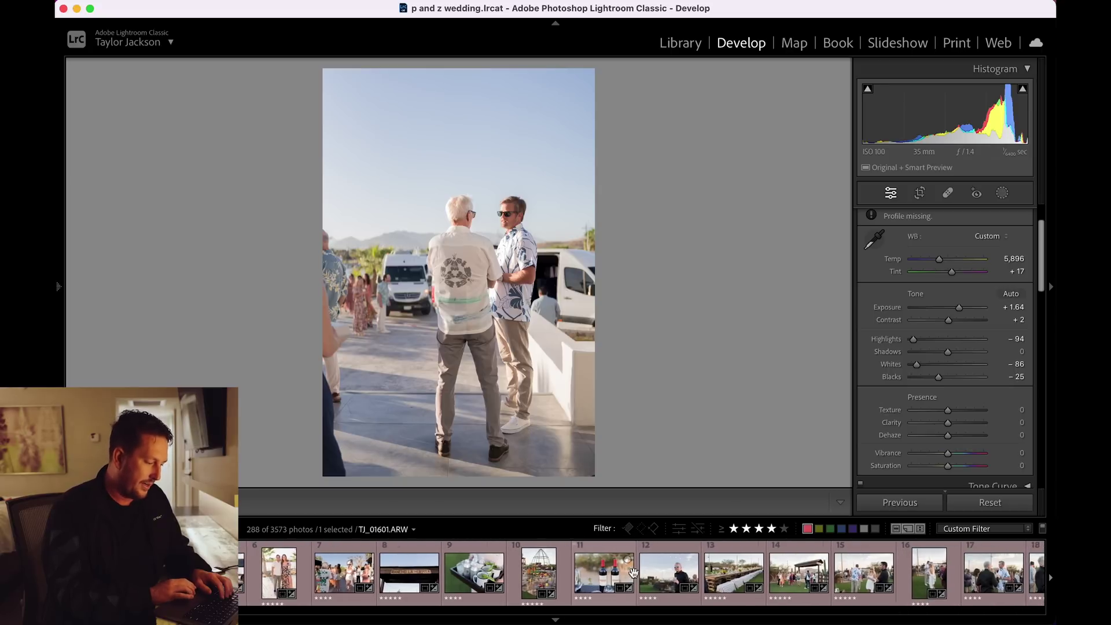
{"action": "left_click", "coordinate": [471, 575]}
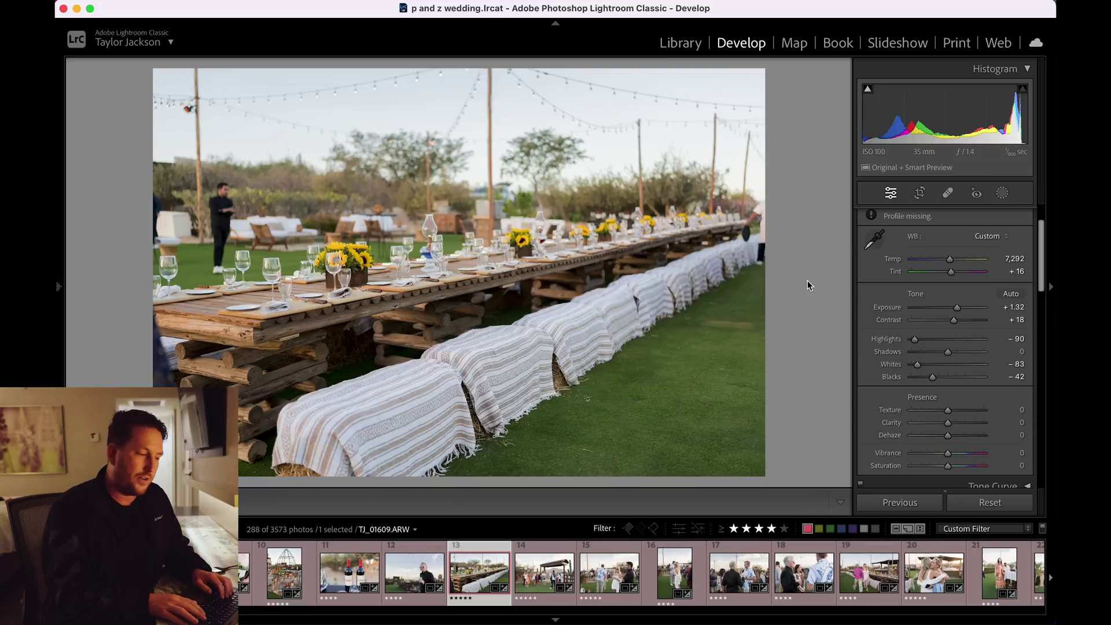
{"action": "key", "text": "backslash"}
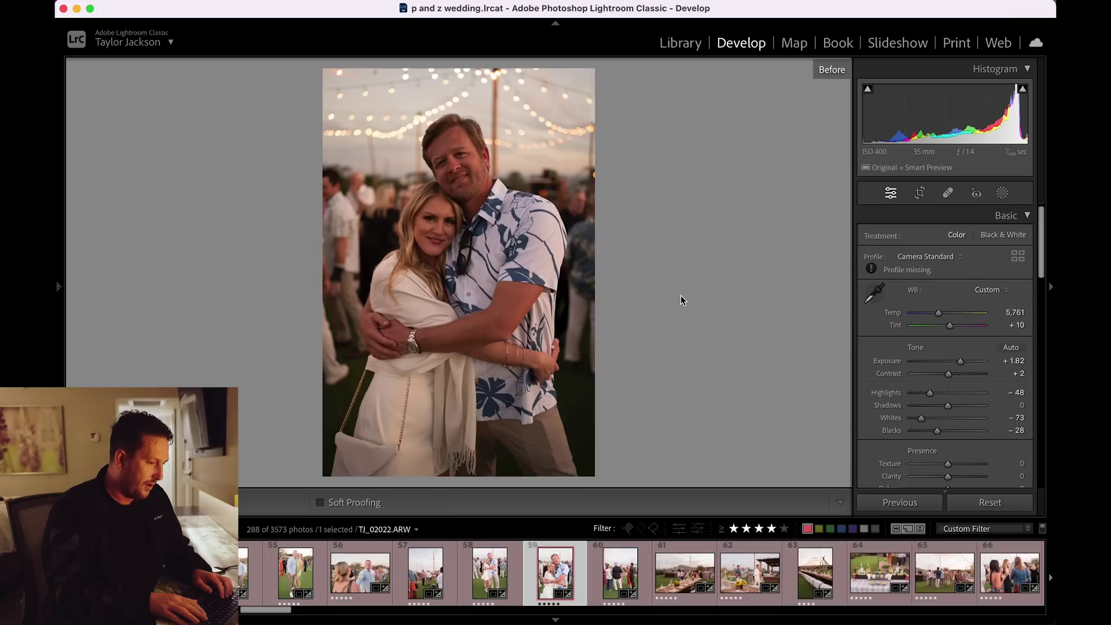
{"action": "key", "text": "backslash"}
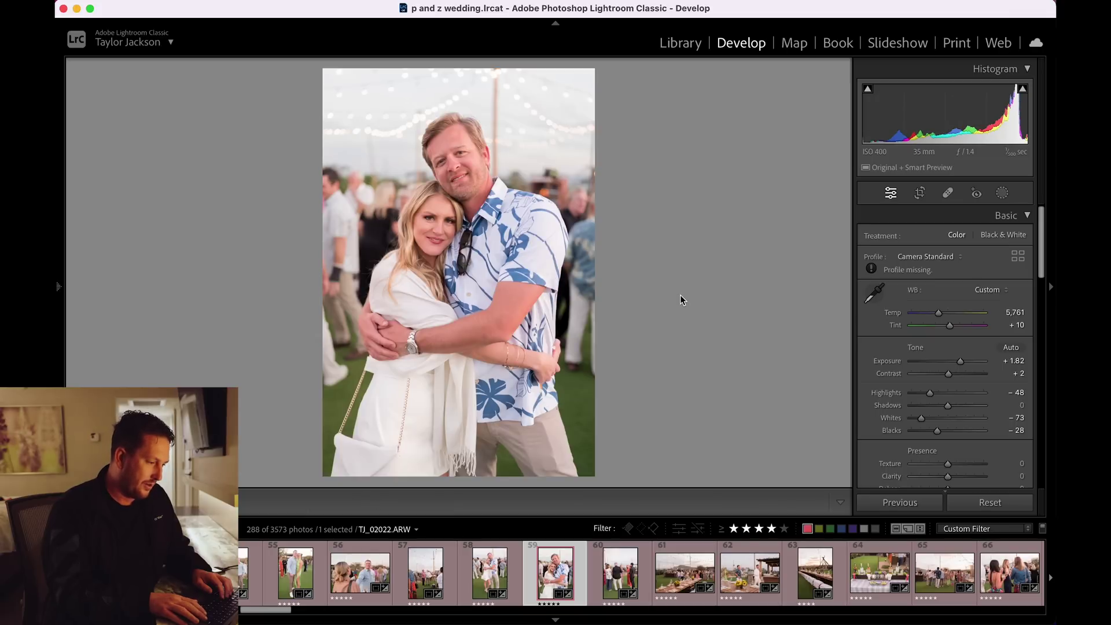
{"action": "key", "text": "backslash"}
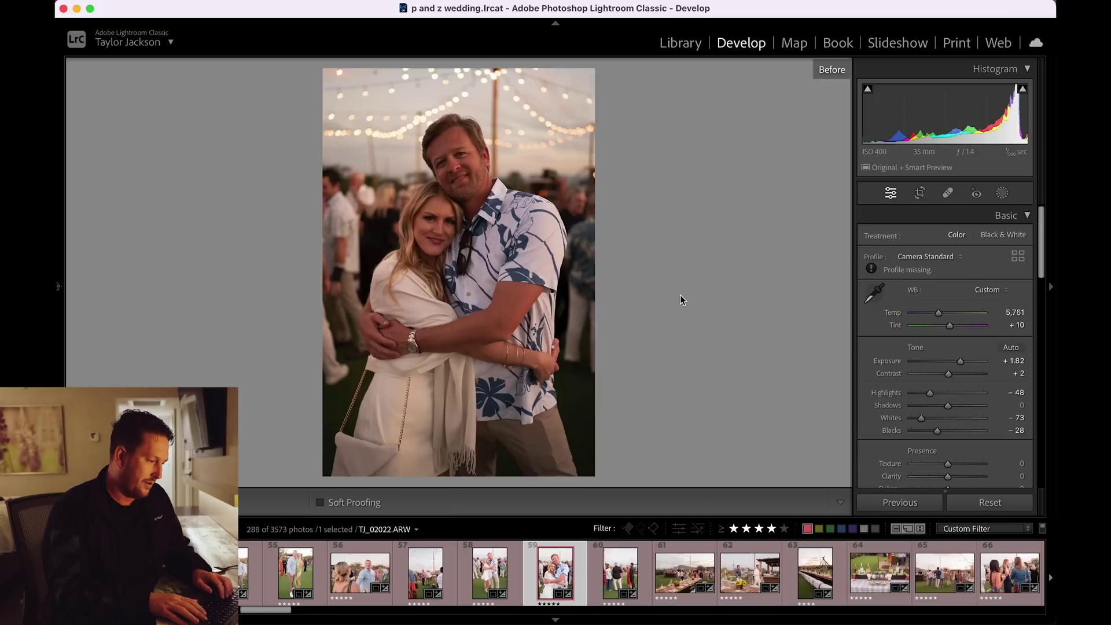
{"action": "key", "text": "backslash"}
- Open the teepee sunset photo, then compare the night reception table photo before and after
{"action": "scroll", "coordinate": [820, 567], "scroll_direction": "down", "scroll_amount": 5}
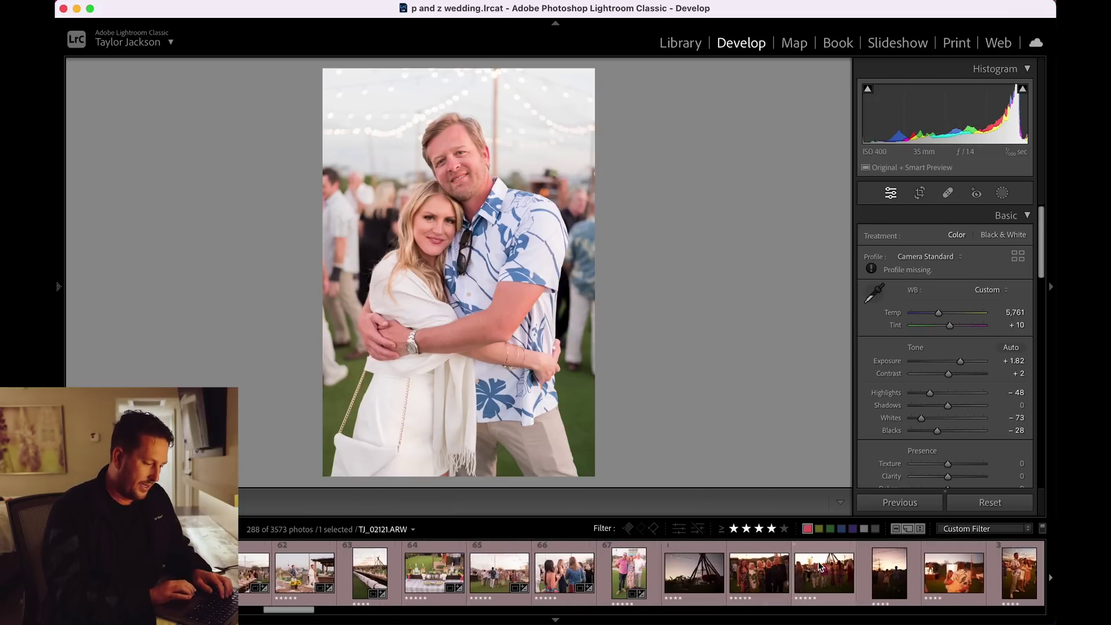
{"action": "left_click", "coordinate": [685, 582]}
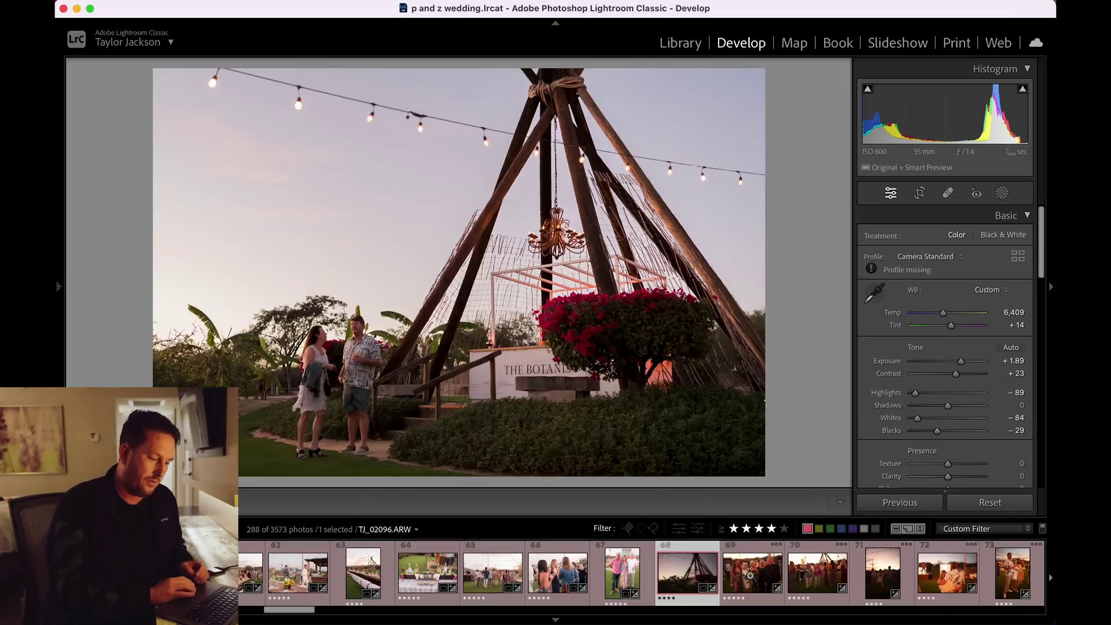
{"action": "scroll", "coordinate": [868, 578], "scroll_direction": "down", "scroll_amount": 6}
{"action": "scroll", "coordinate": [868, 578], "scroll_direction": "down", "scroll_amount": 1}
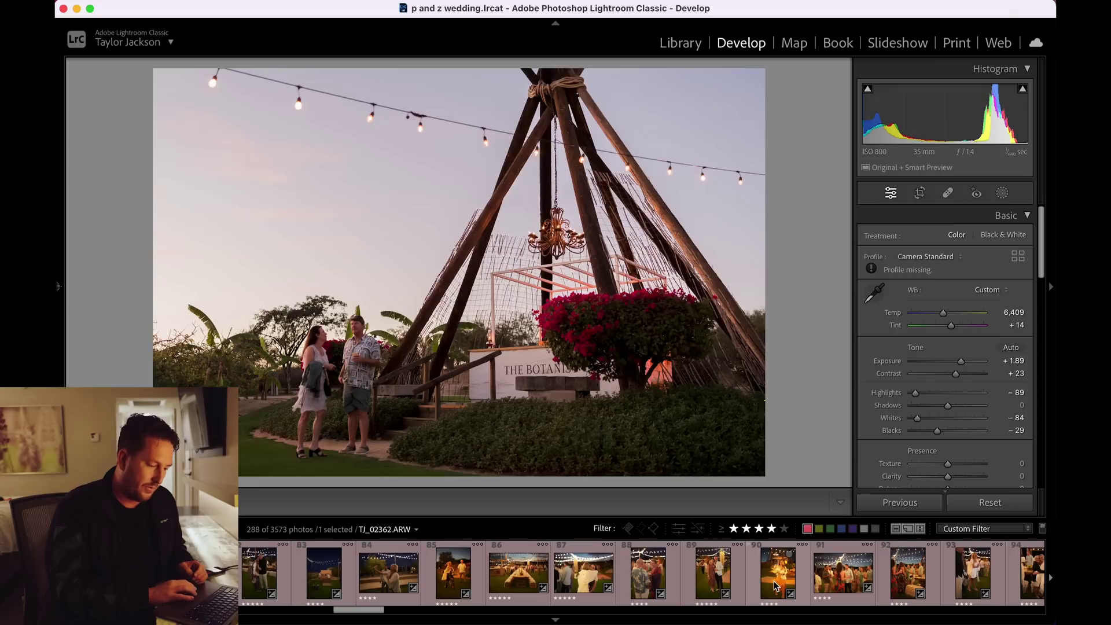
{"action": "left_click", "coordinate": [517, 571]}
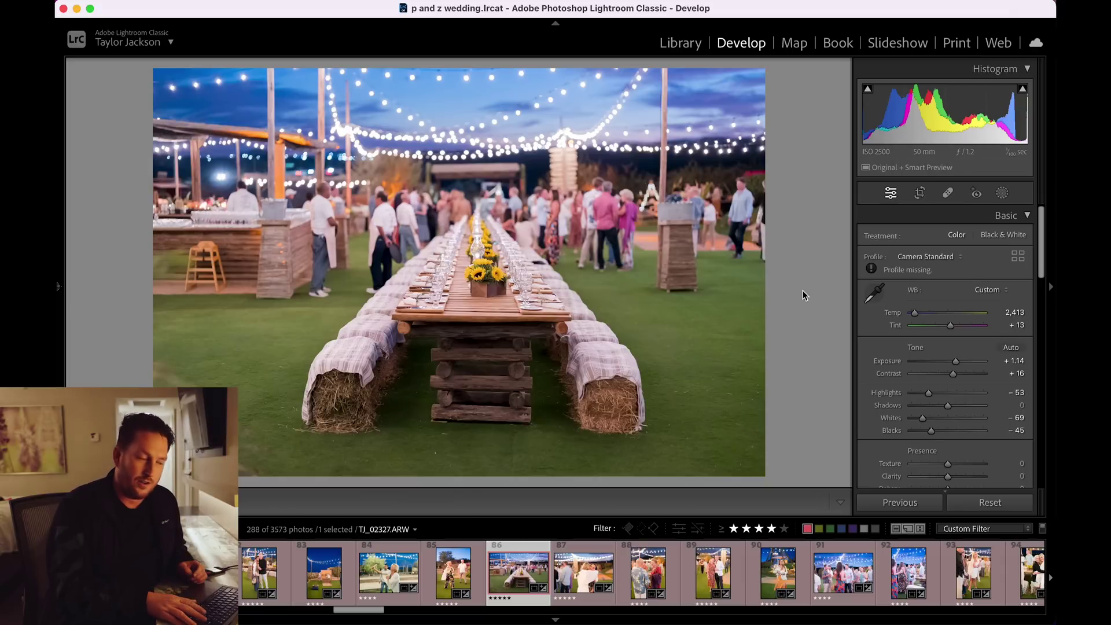
{"action": "key", "text": "backslash"}
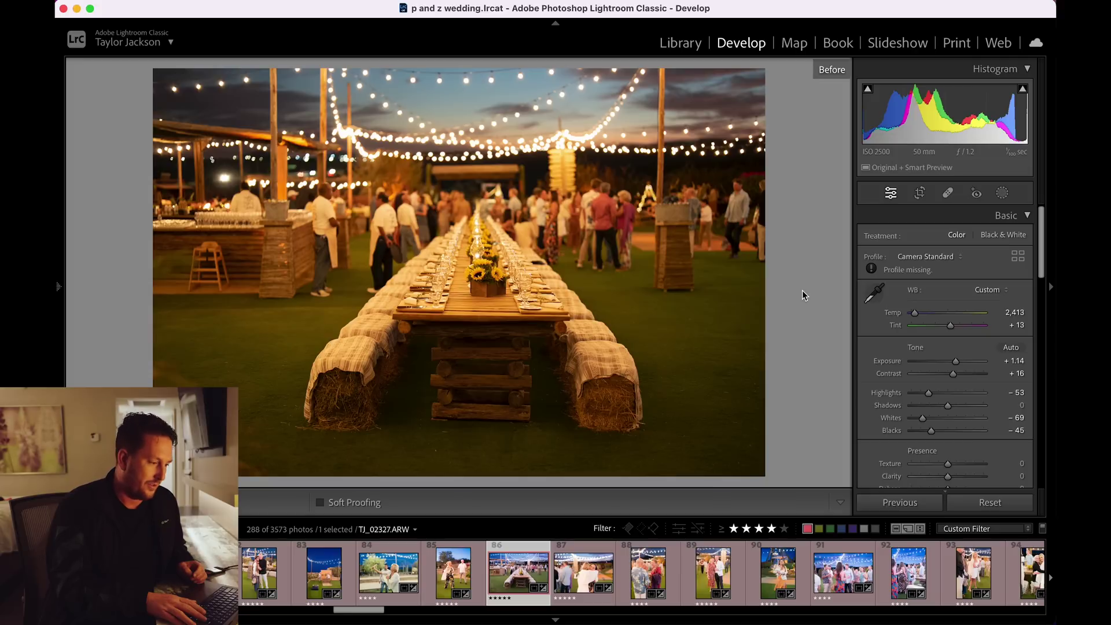
{"action": "key", "text": "backslash"}
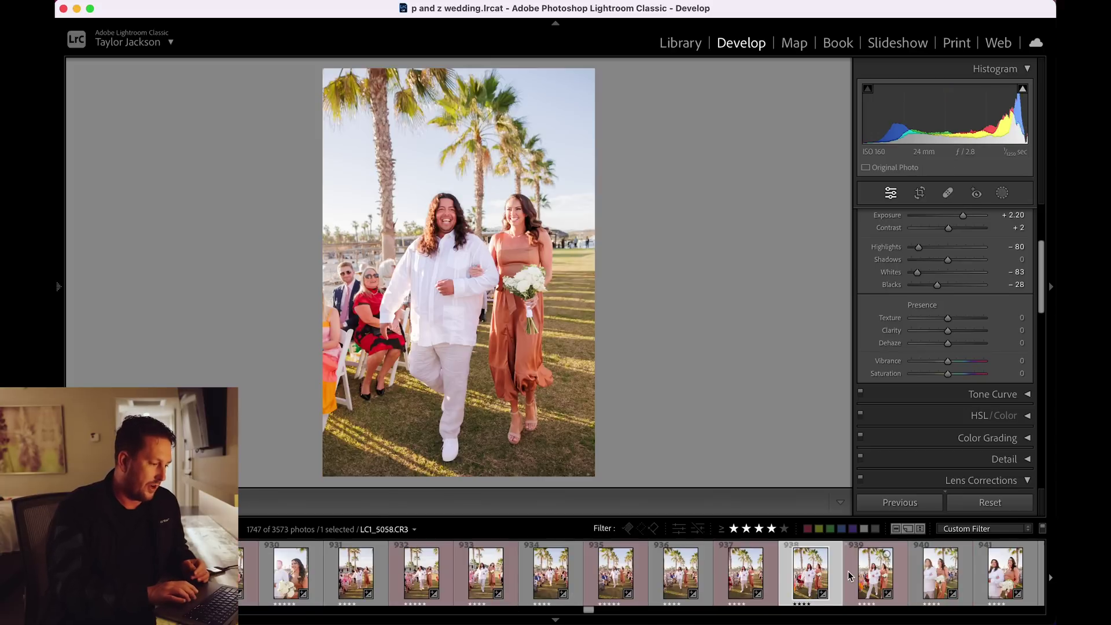
{"action": "scroll", "coordinate": [849, 573], "scroll_direction": "right", "scroll_amount": 5}
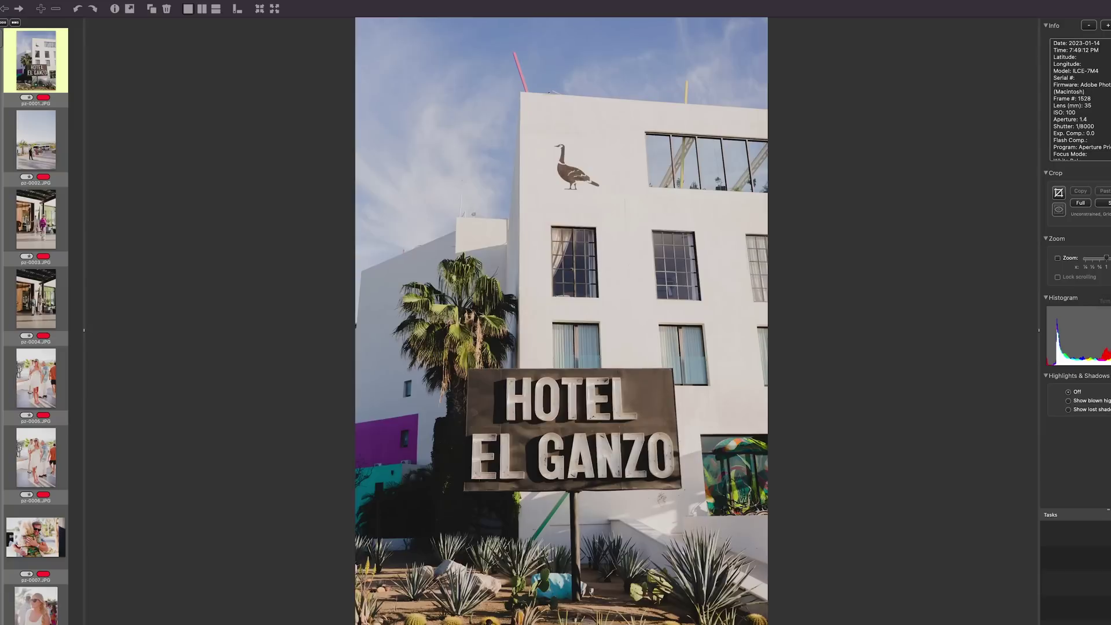
- Step forward five photos through the pz JPEGs from the Hotel El Ganzo sign shot
{"action": "key", "text": "Right"}
{"action": "key", "text": "Right"}
{"action": "key", "text": "Right"}
{"action": "key", "text": "Right"}
{"action": "key", "text": "Right"}
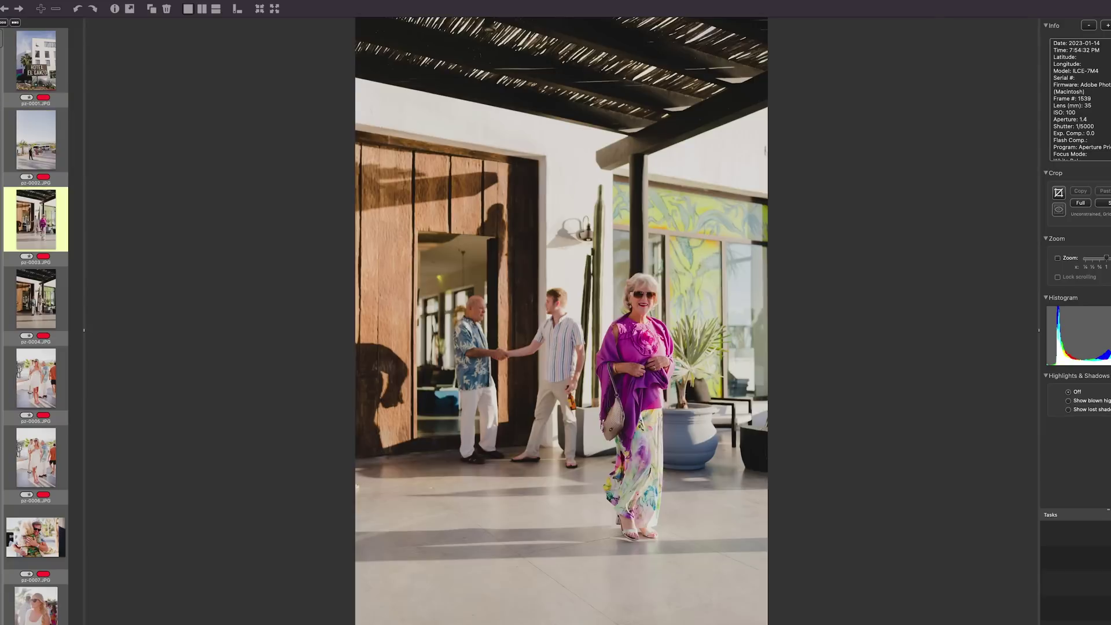
{"action": "key", "text": "Right"}
{"action": "key", "text": "Right"}
{"action": "key", "text": "Right"}
{"action": "key", "text": "Right"}
{"action": "key", "text": "Right"}
{"action": "key", "text": "Right"}
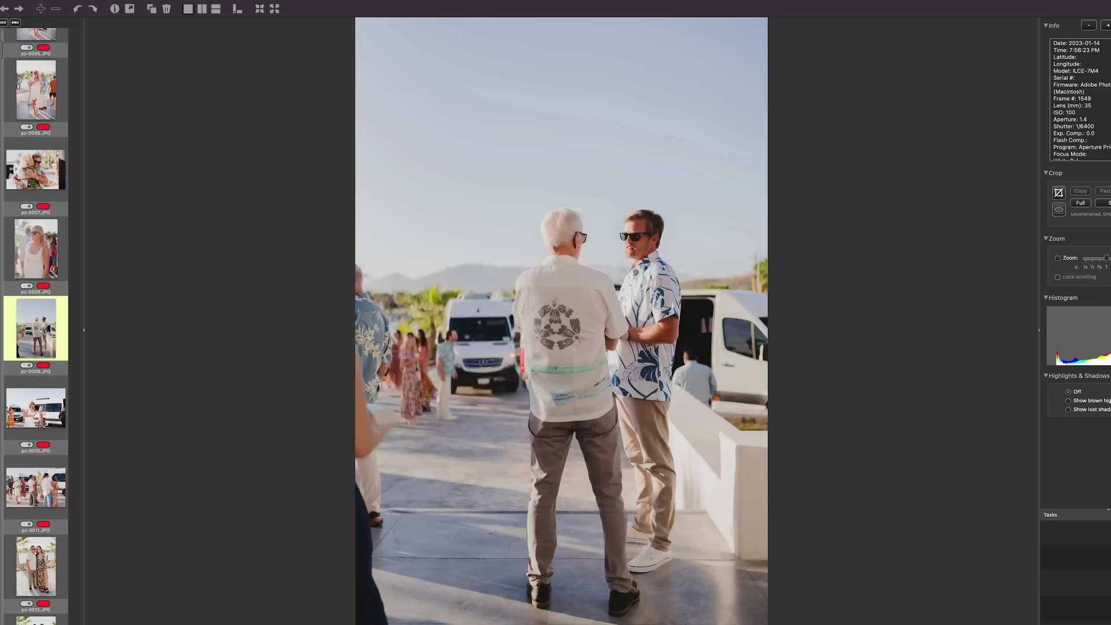
{"action": "key", "text": "Right"}
{"action": "key", "text": "Right"}
{"action": "key", "text": "Right"}
{"action": "key", "text": "Right"}
{"action": "key", "text": "Right"}
{"action": "key", "text": "Right"}
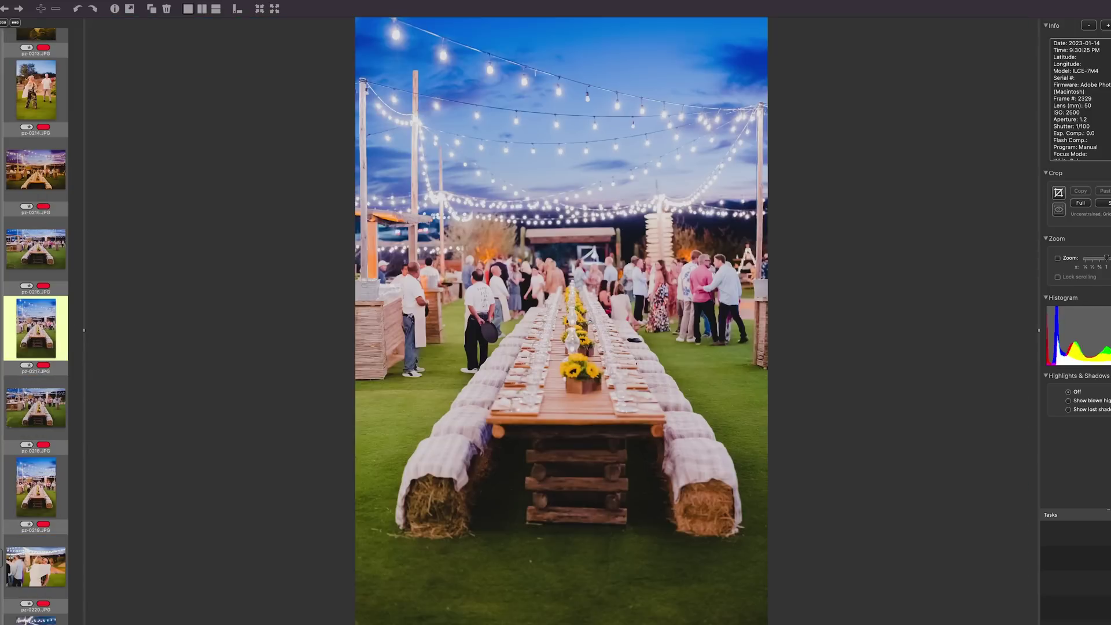
{"action": "key", "text": "Right"}
{"action": "key", "text": "Right"}
{"action": "key", "text": "Right"}
{"action": "key", "text": "Right"}
{"action": "key", "text": "Right"}
{"action": "key", "text": "Right"}
{"action": "key", "text": "Right"}
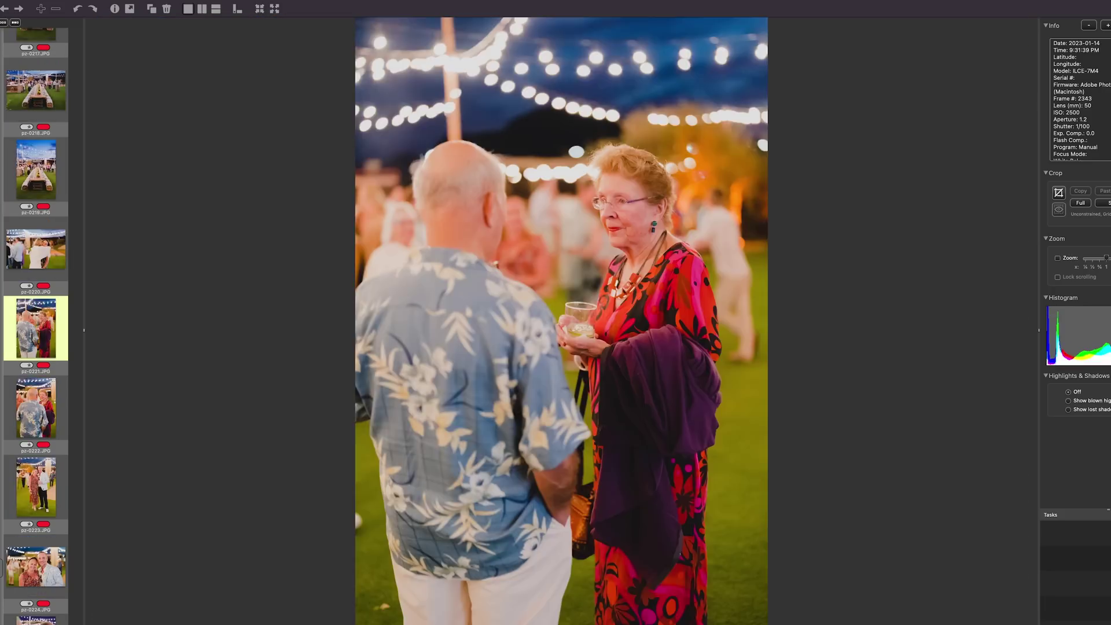
{"action": "key", "text": "Right"}
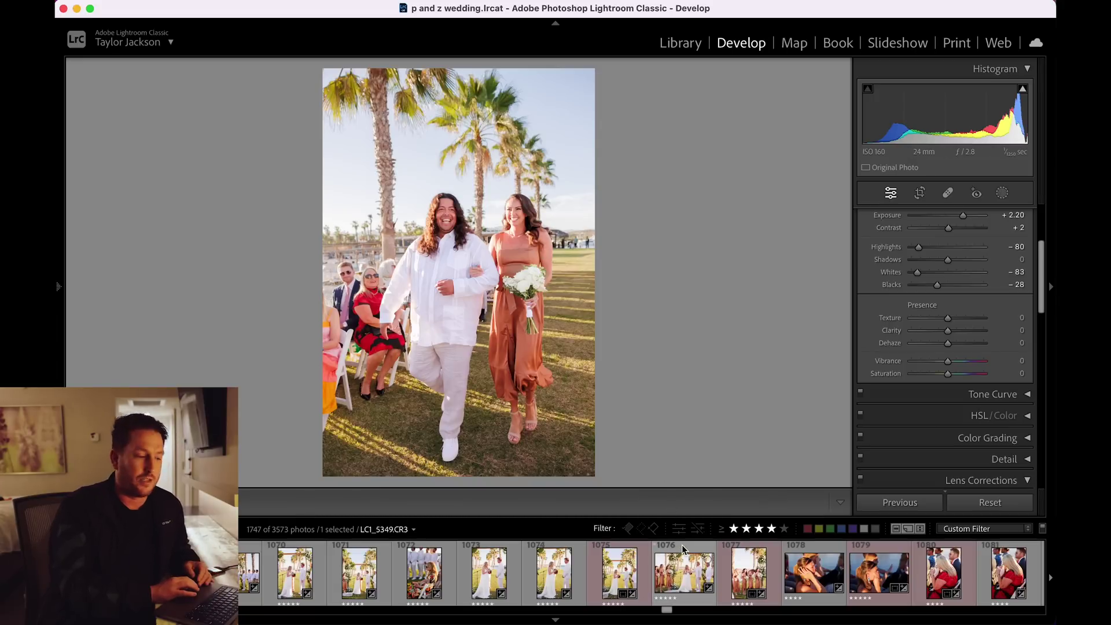
- Show photo 1076, the couple walking down the aisle, in the Develop module
{"action": "left_click", "coordinate": [683, 552]}
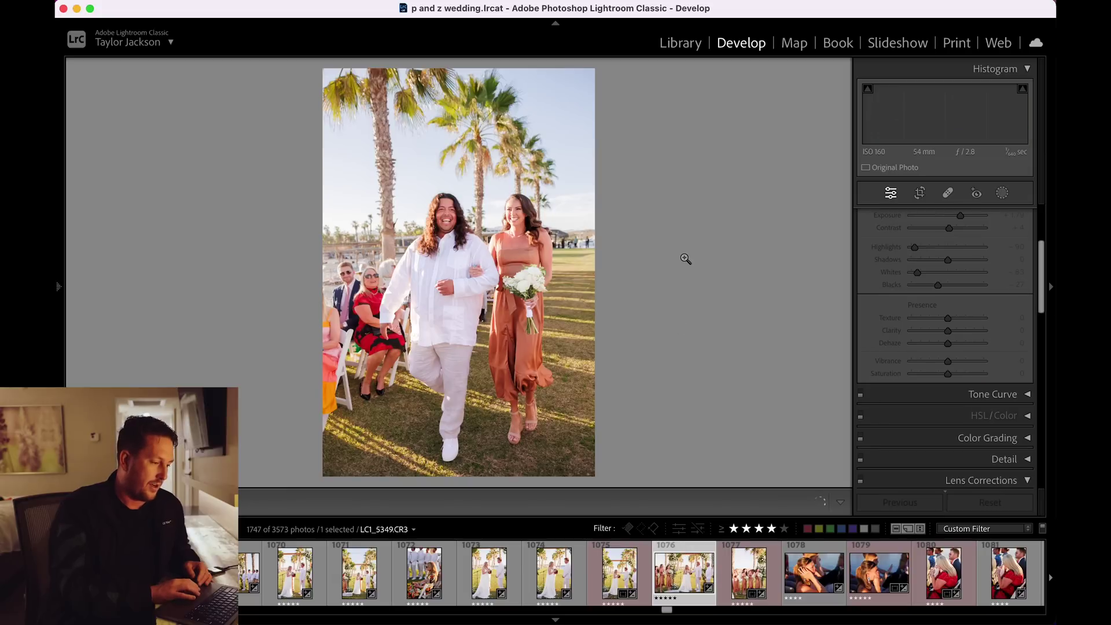